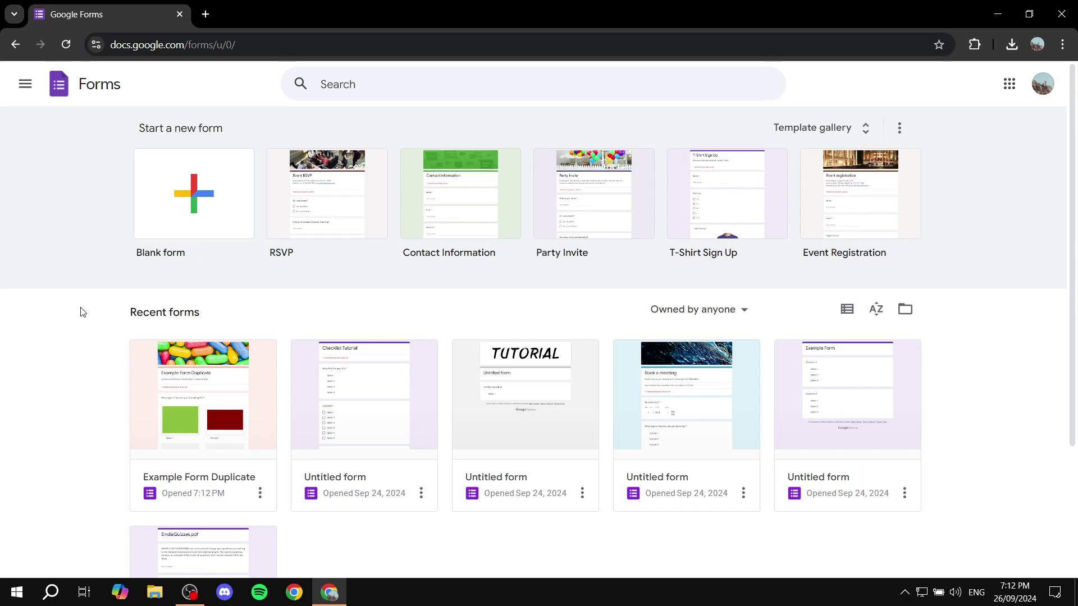
Step: Create a blank form and title it 'Example Form'
click(178, 197)
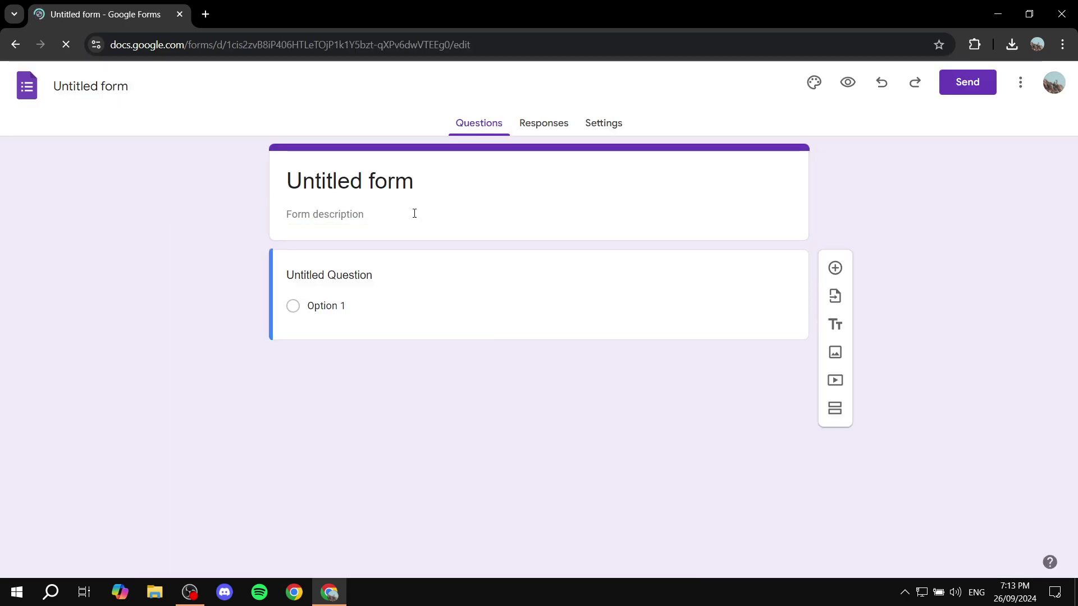
click(418, 187)
drag(419, 187, 264, 187)
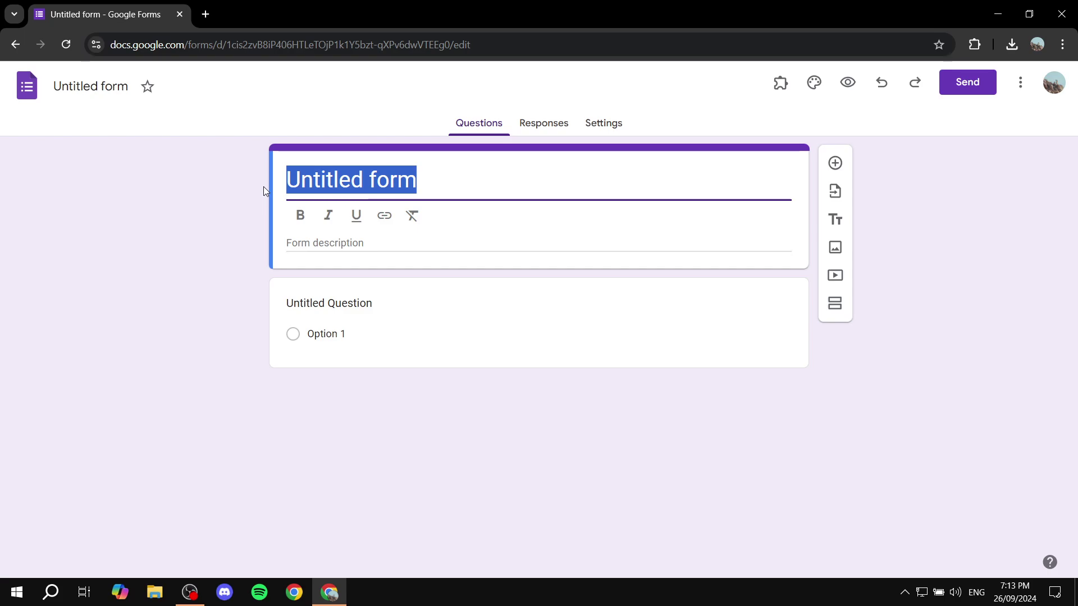
text(Example)
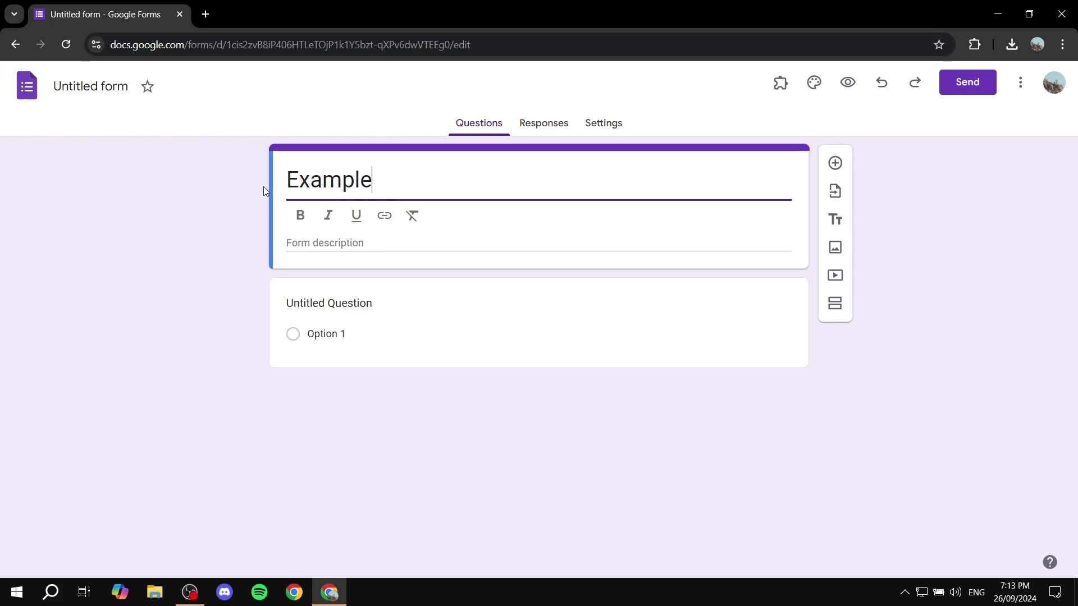
text( Form)
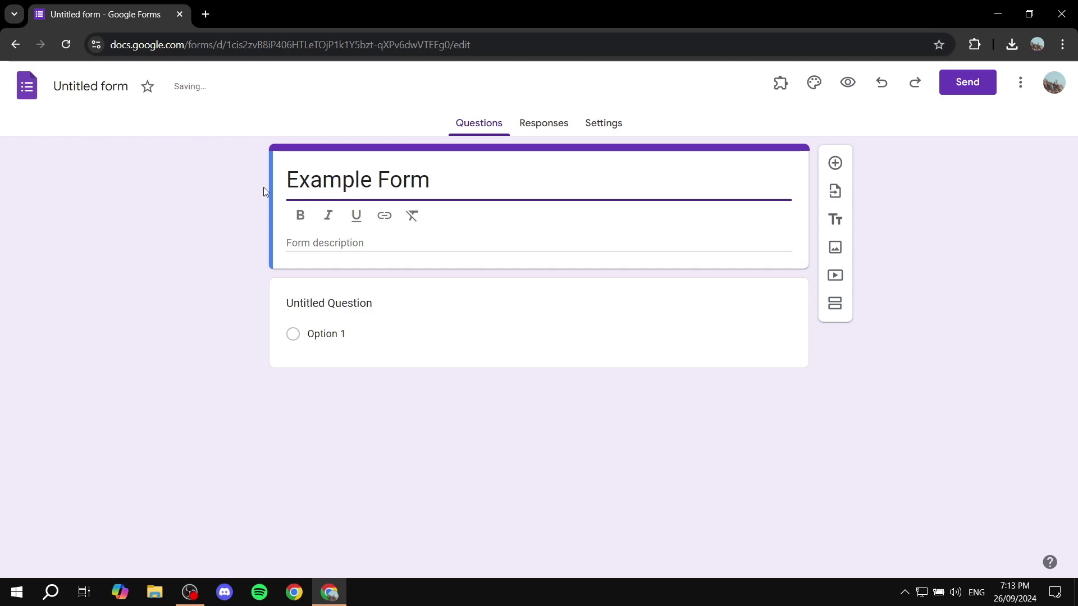
Step: Name the first question 'Question' and give it Option 1, Option 2 and Option 3
click(404, 310)
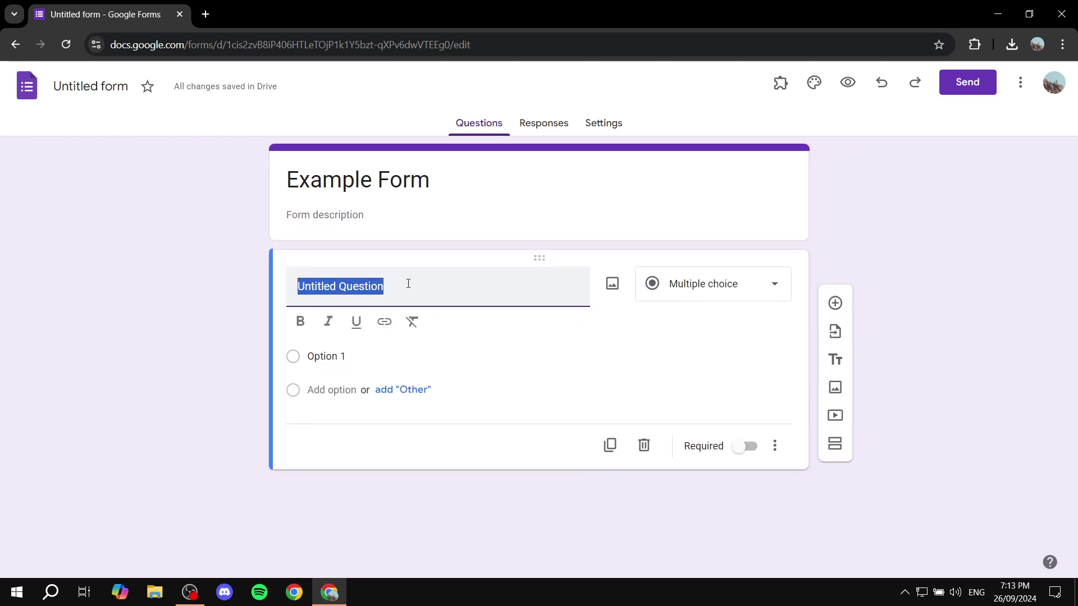
text(Question 1)
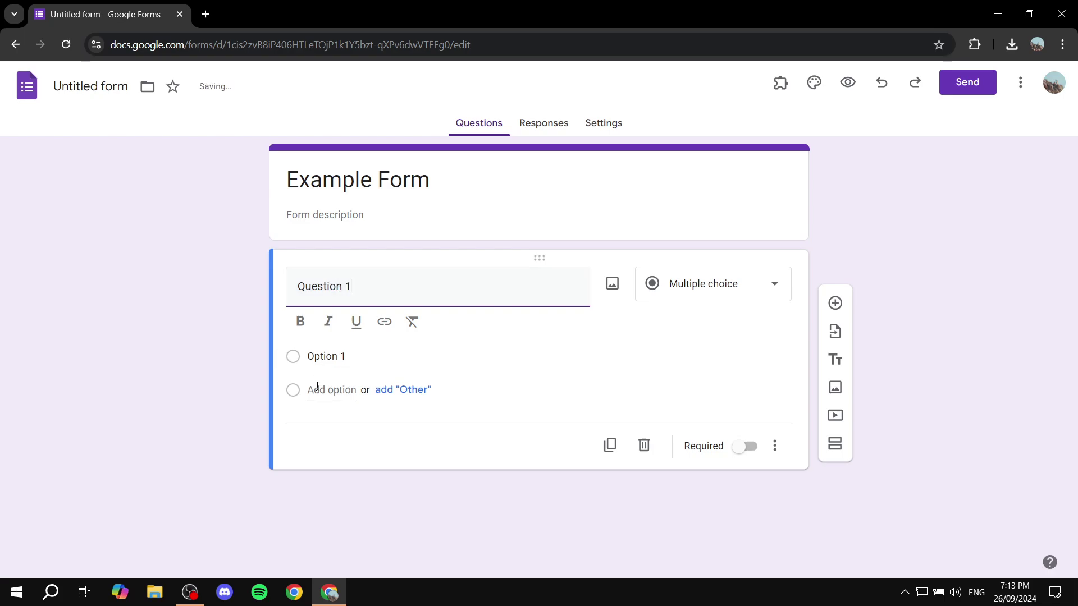
click(324, 390)
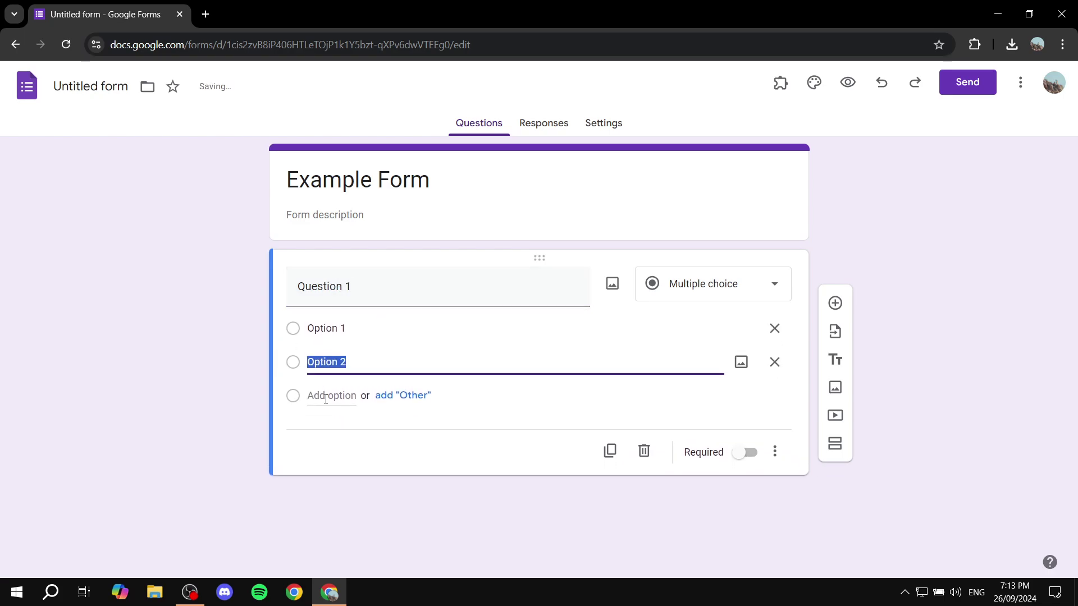
click(328, 396)
click(244, 383)
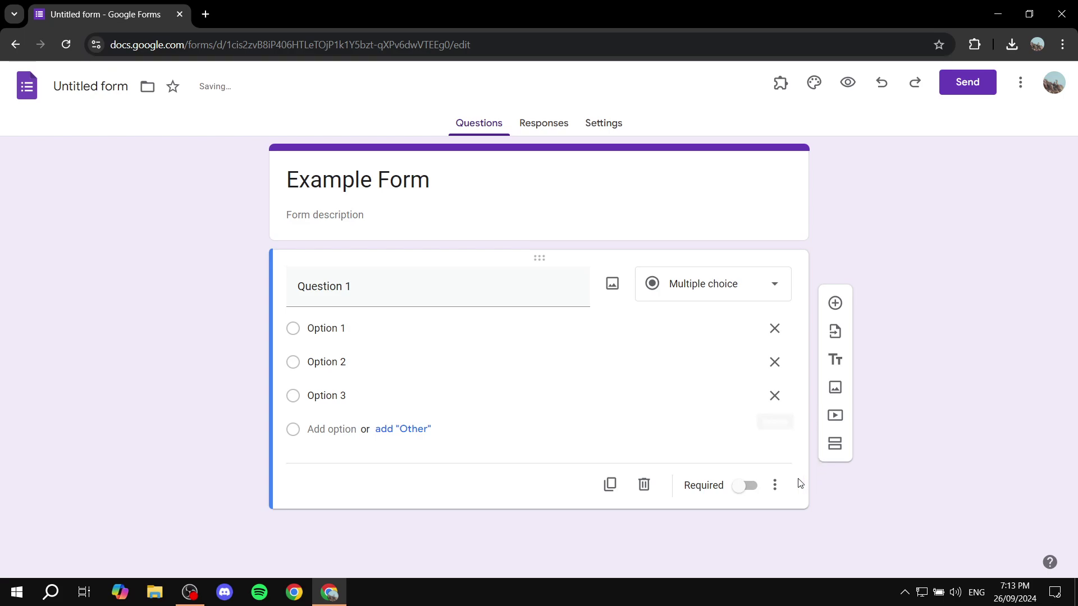
Step: Add 'Question 2' with Option 1, Option 2 and Option 3
click(834, 303)
text(Q)
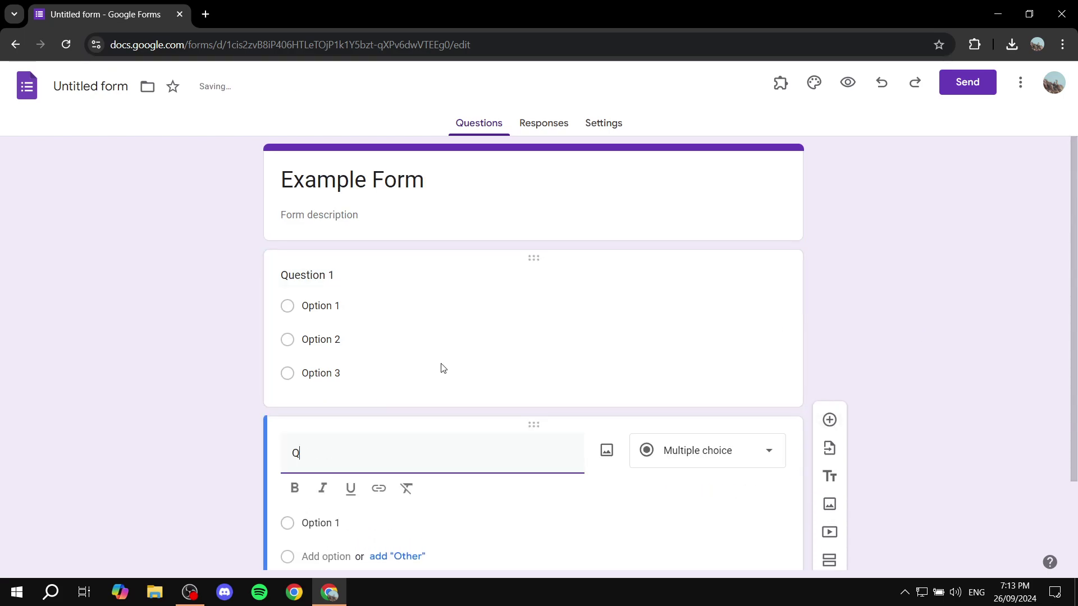
text(uestion 2)
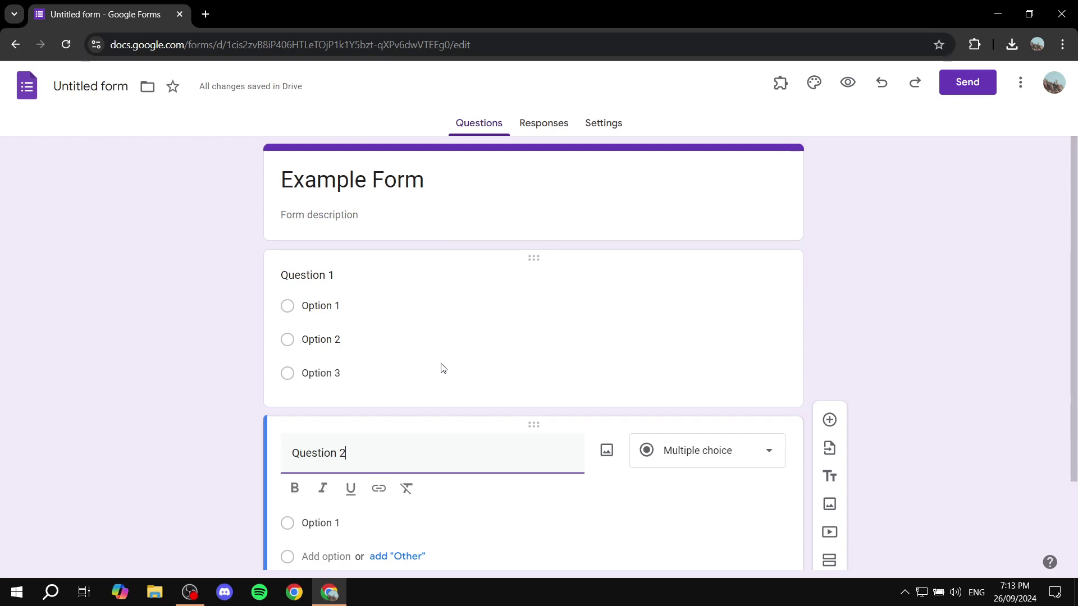
scroll(443, 368, down, 2)
click(323, 447)
click(326, 453)
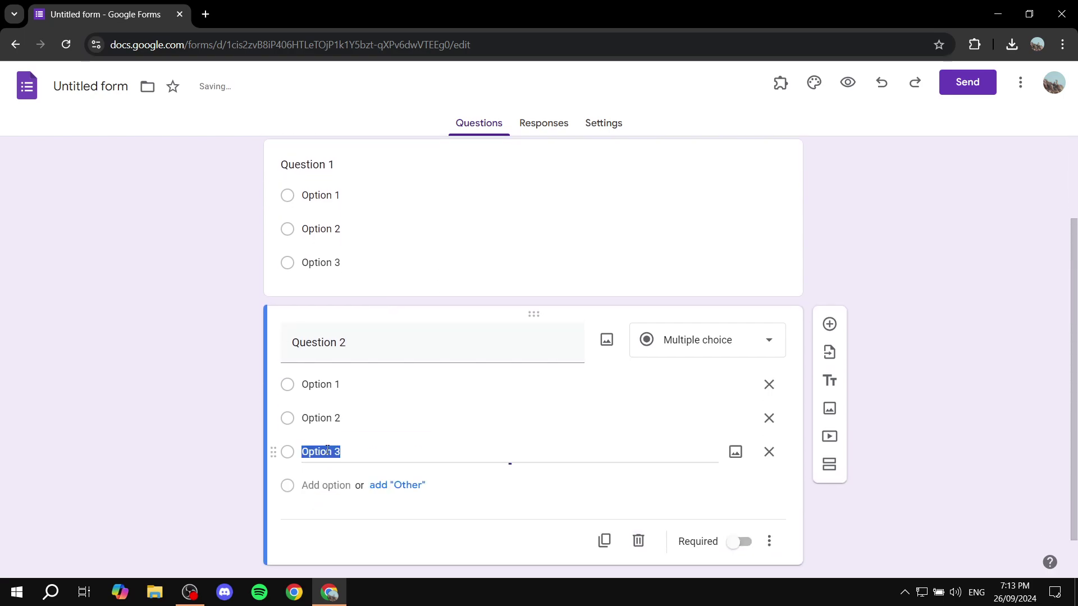
click(211, 430)
scroll(225, 418, up, 2)
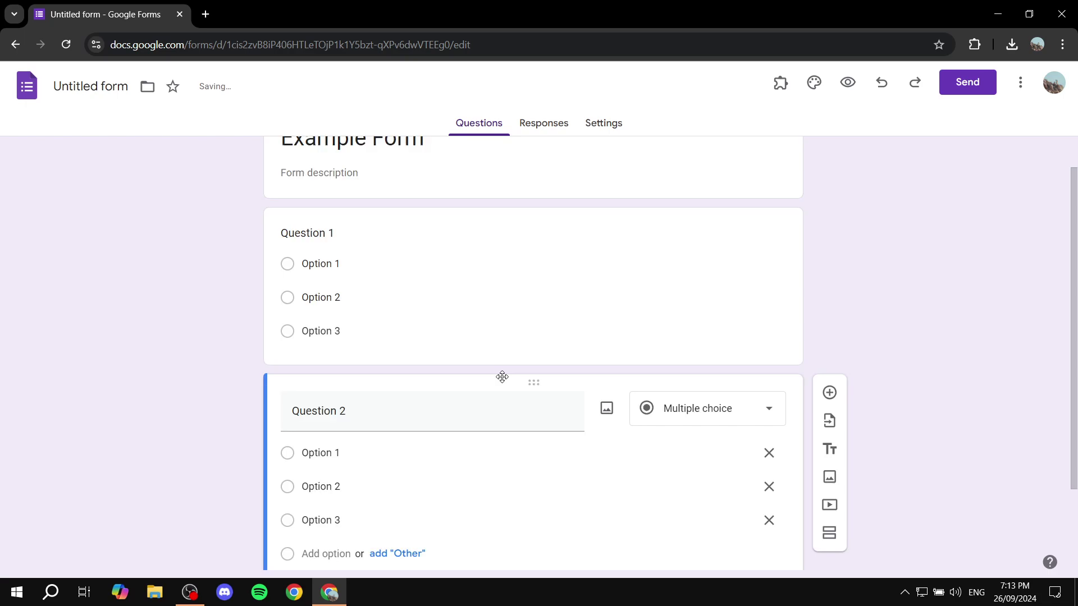
scroll(593, 374, down, 3)
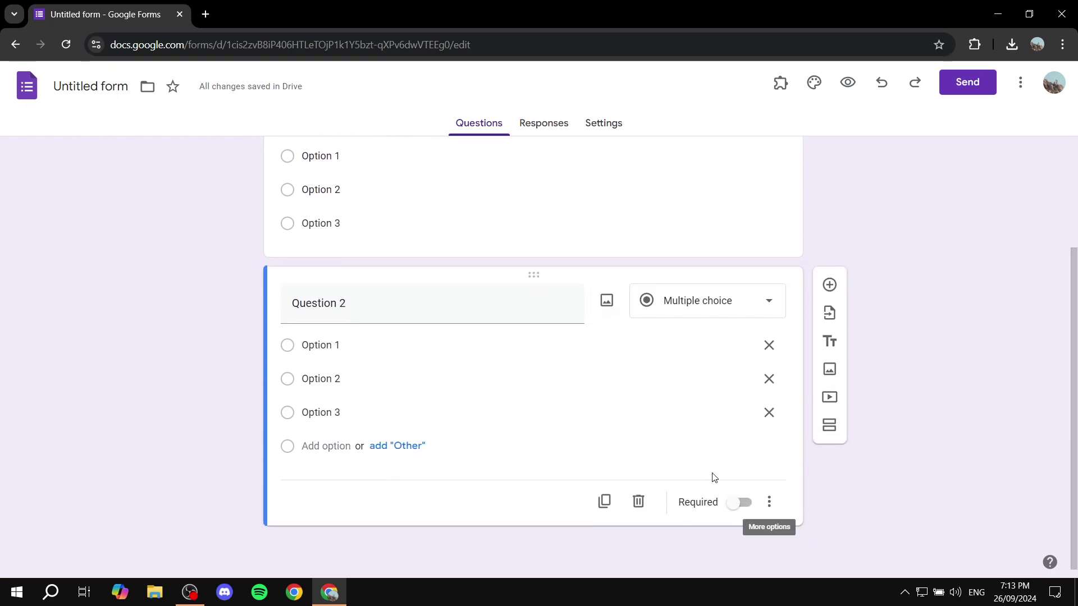
scroll(876, 261, up, 3)
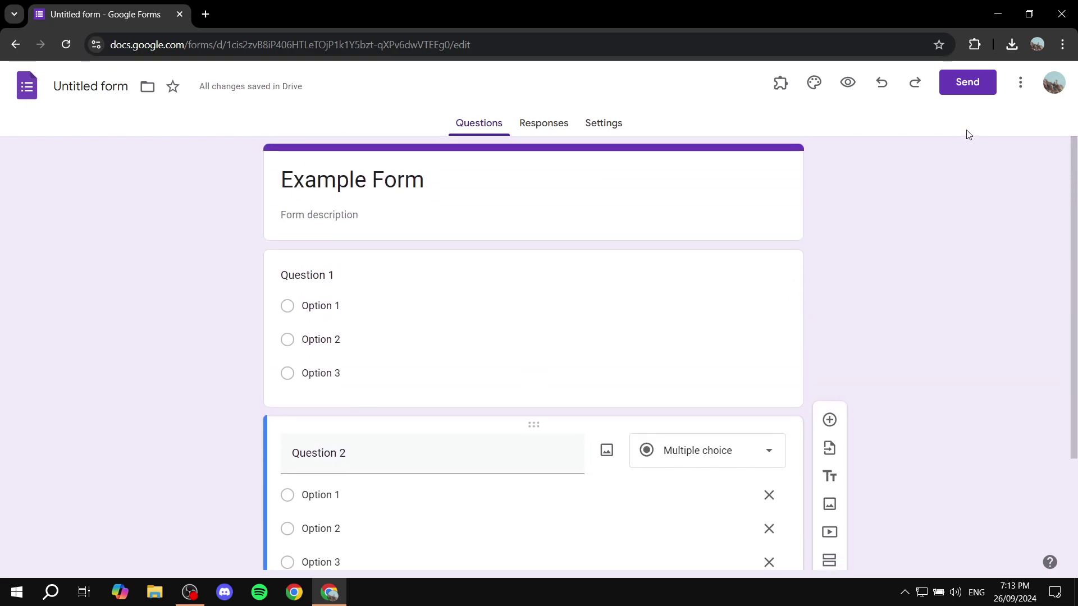
Step: Copy Example Form's respondent link from the Send dialog's link option
click(968, 82)
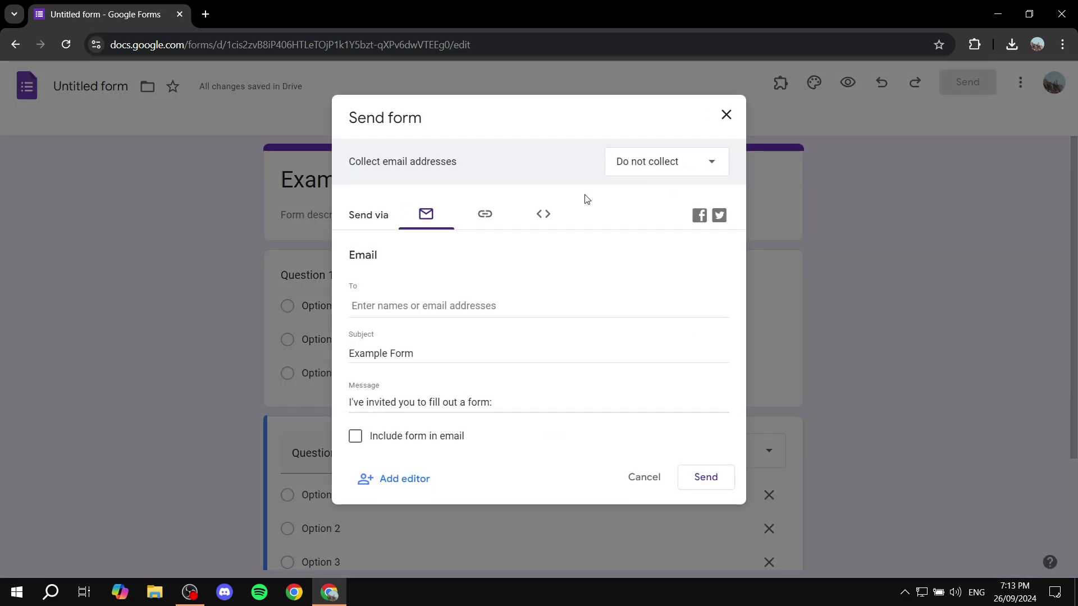
click(485, 213)
click(706, 325)
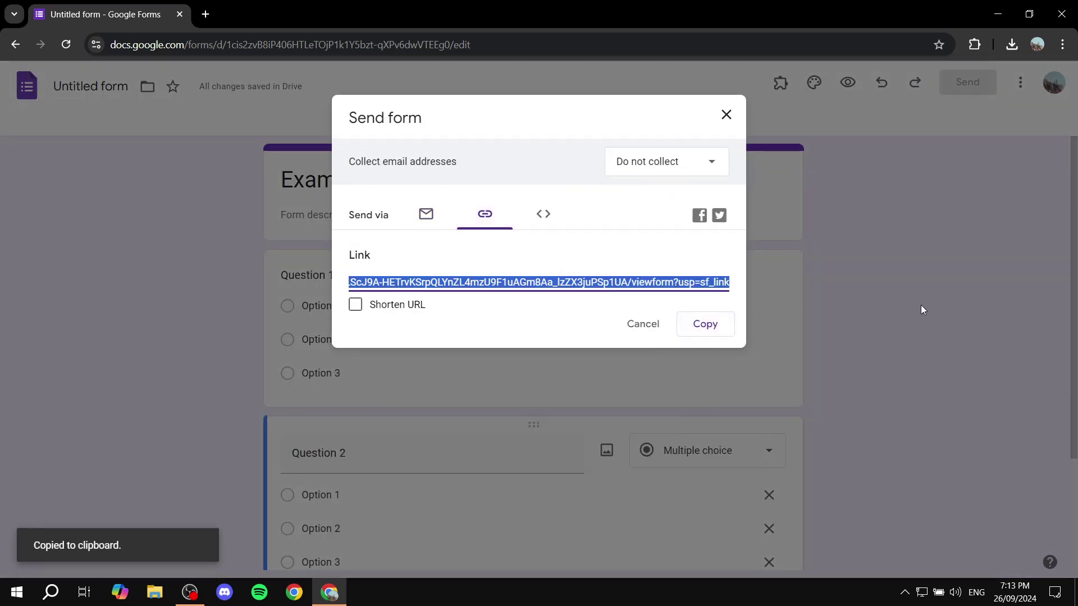
click(726, 115)
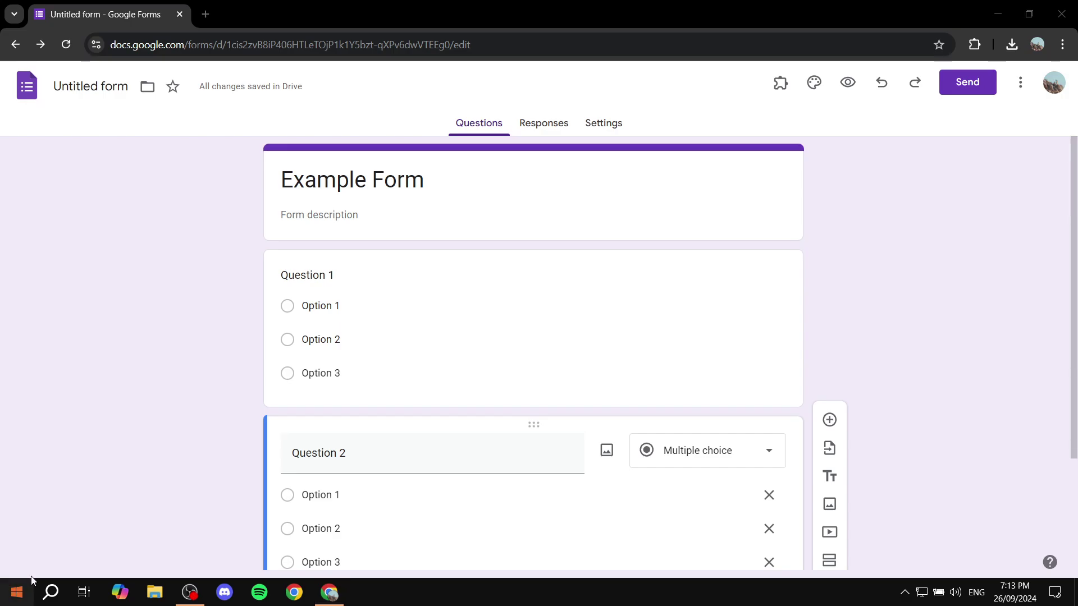
Step: Launch Opera, close Speed Dial, and load the copied Example Form link
click(16, 592)
click(302, 556)
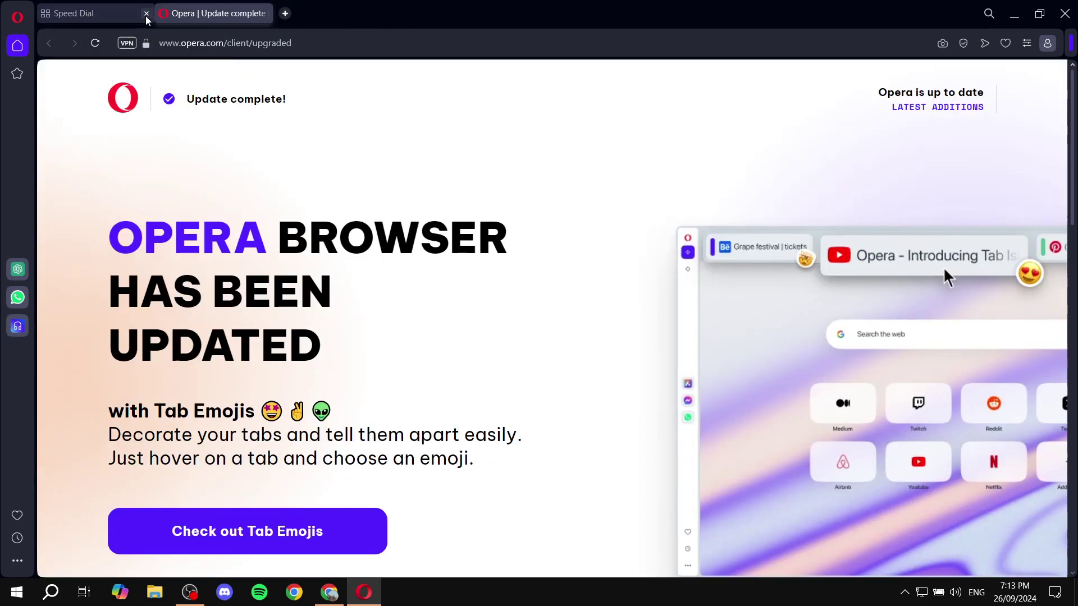
click(146, 13)
click(284, 48)
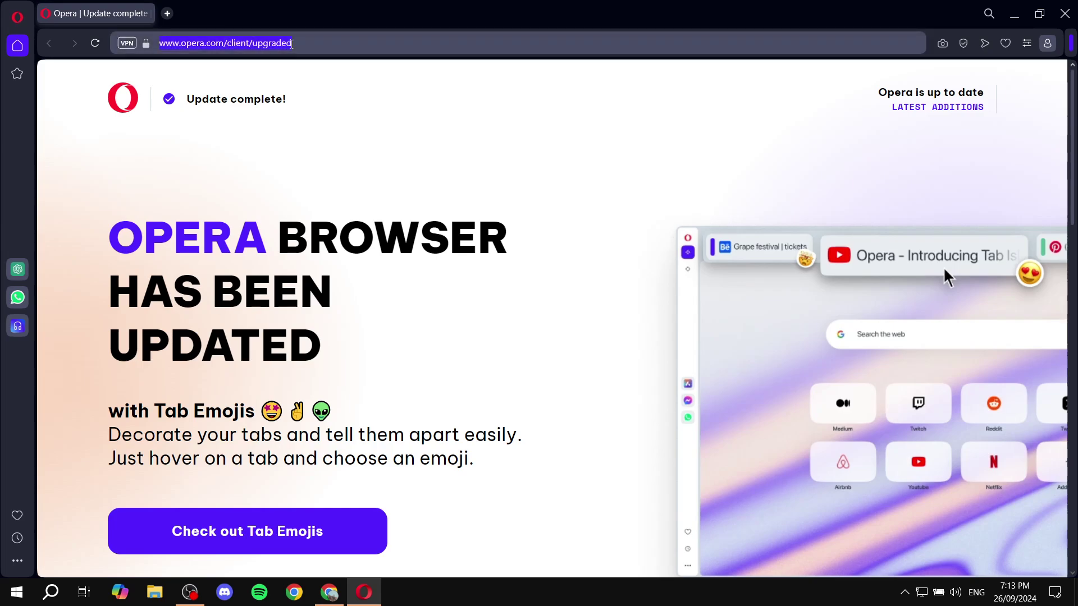
key(ctrl+v)
key(Return)
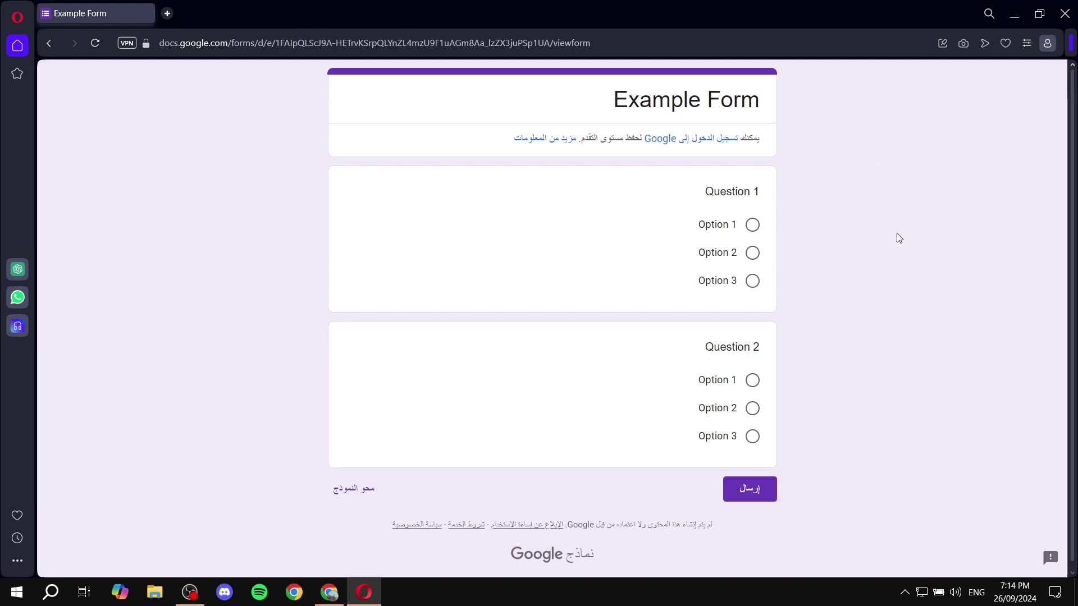
Step: Answer Option 1 for Question 1 and Option 2 for Question 2, then submit
click(753, 224)
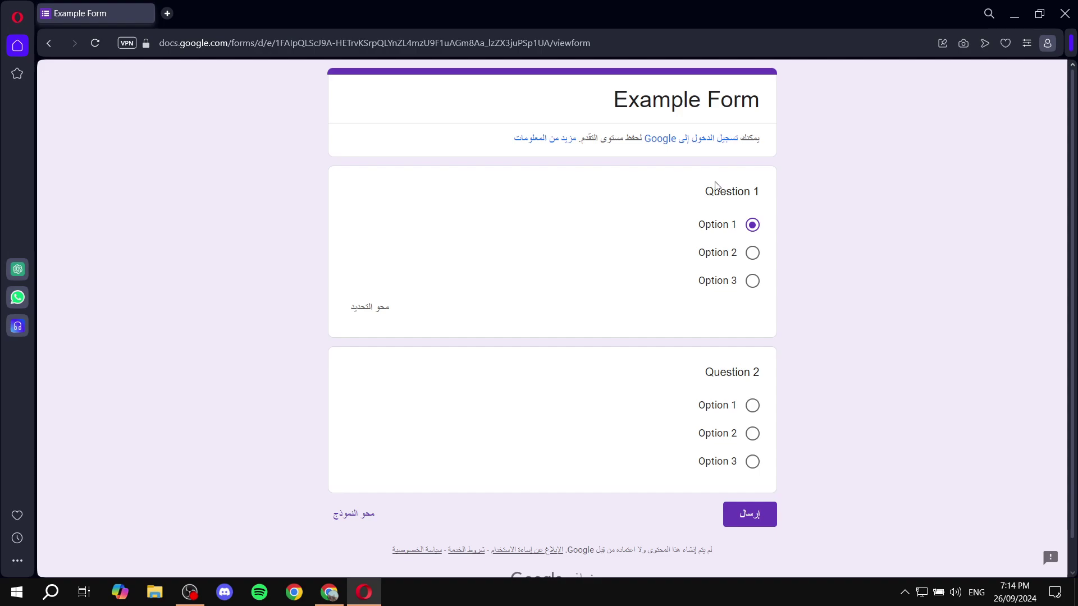
scroll(767, 385, down, 1)
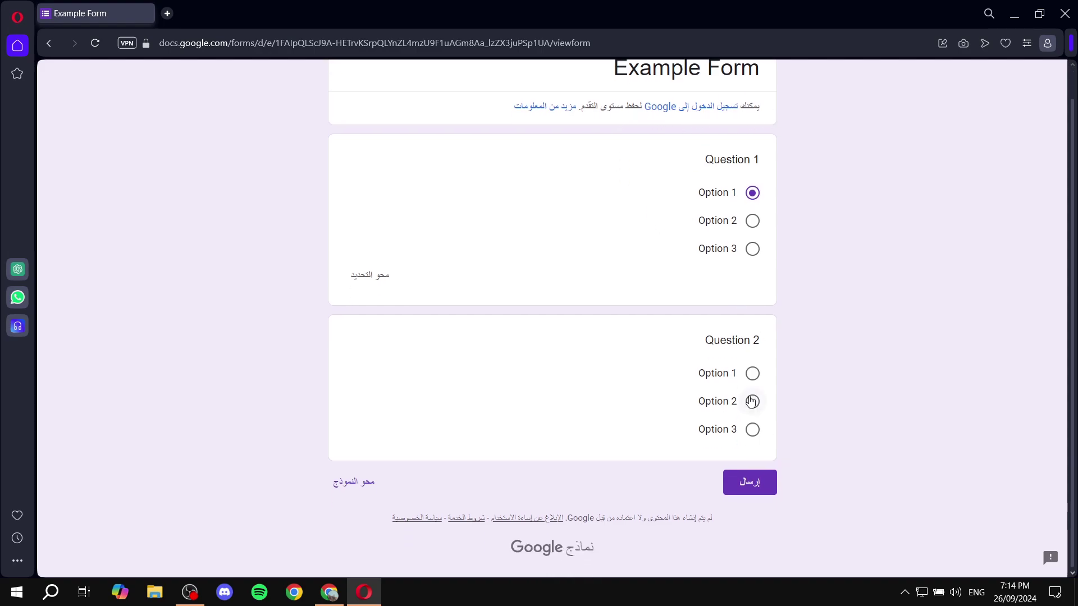
click(753, 401)
scroll(756, 281, up, 1)
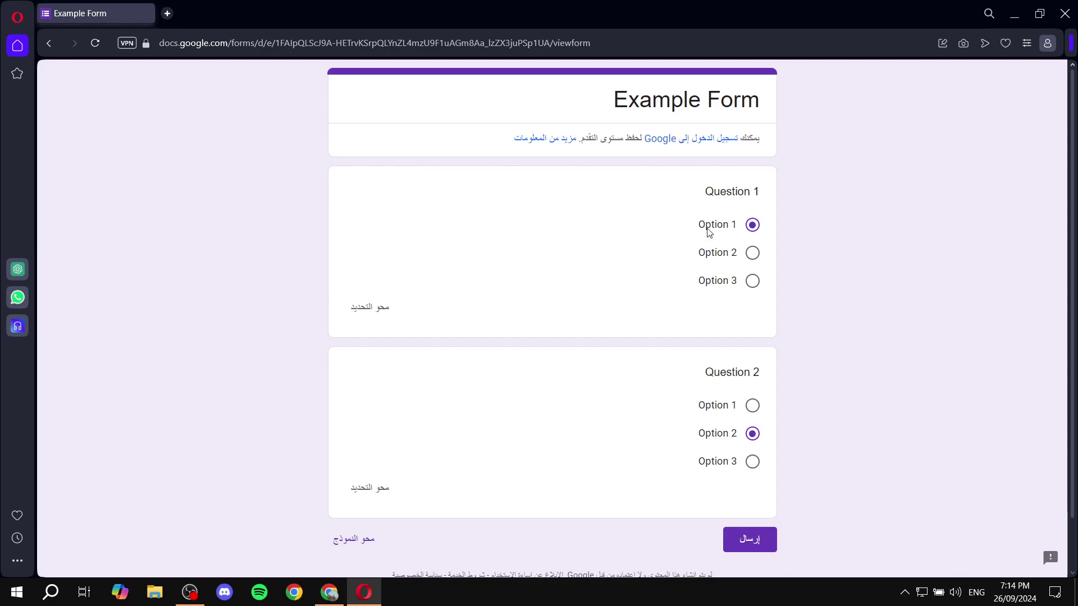
scroll(727, 245, down, 2)
click(768, 490)
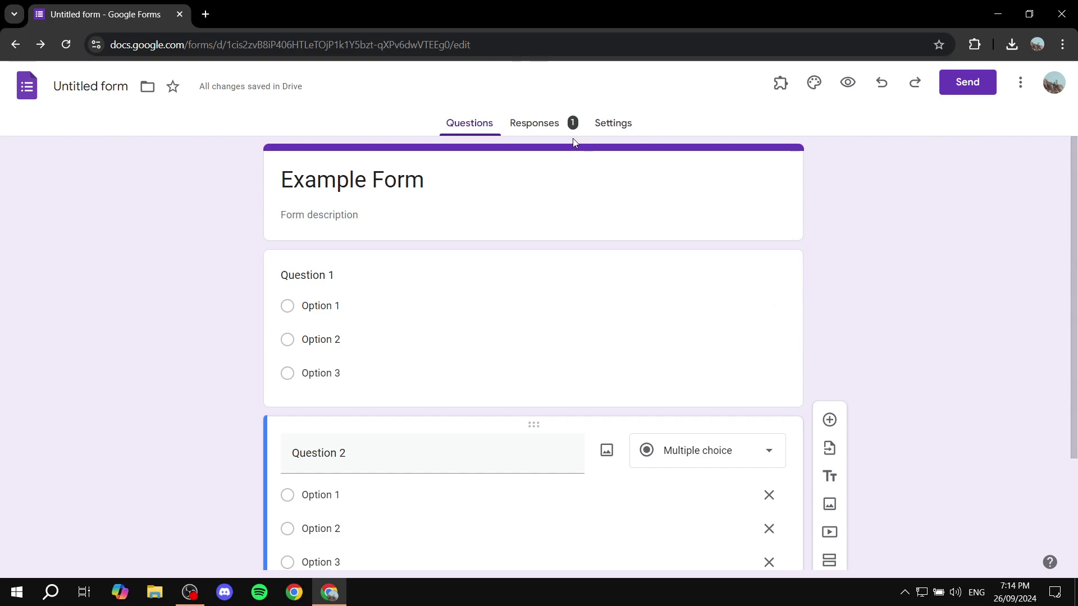
Step: In Settings > Responses, set Collect email addresses to Verified
click(611, 129)
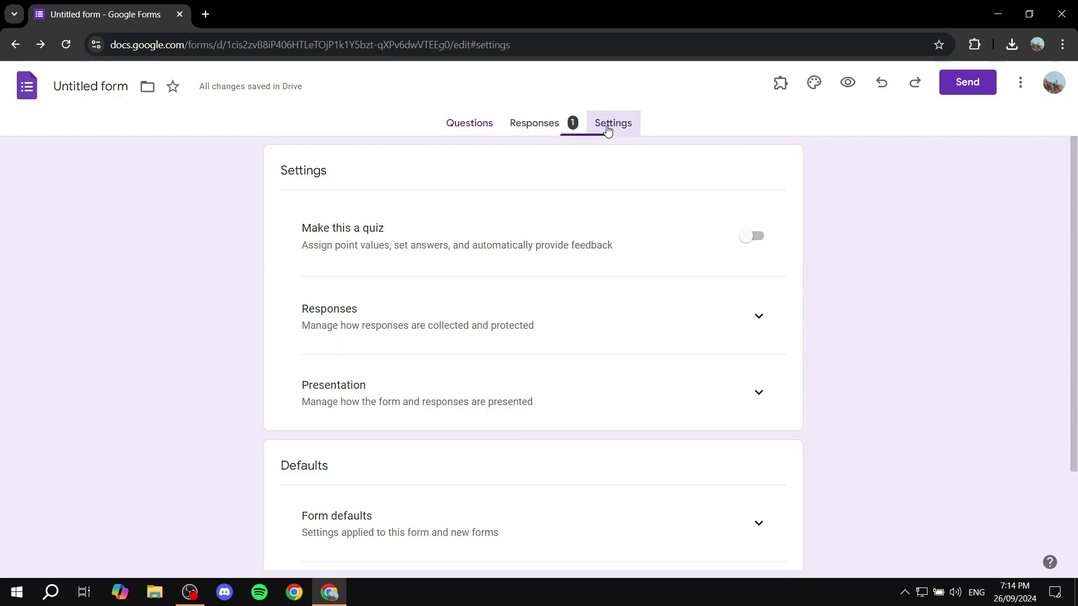
click(759, 316)
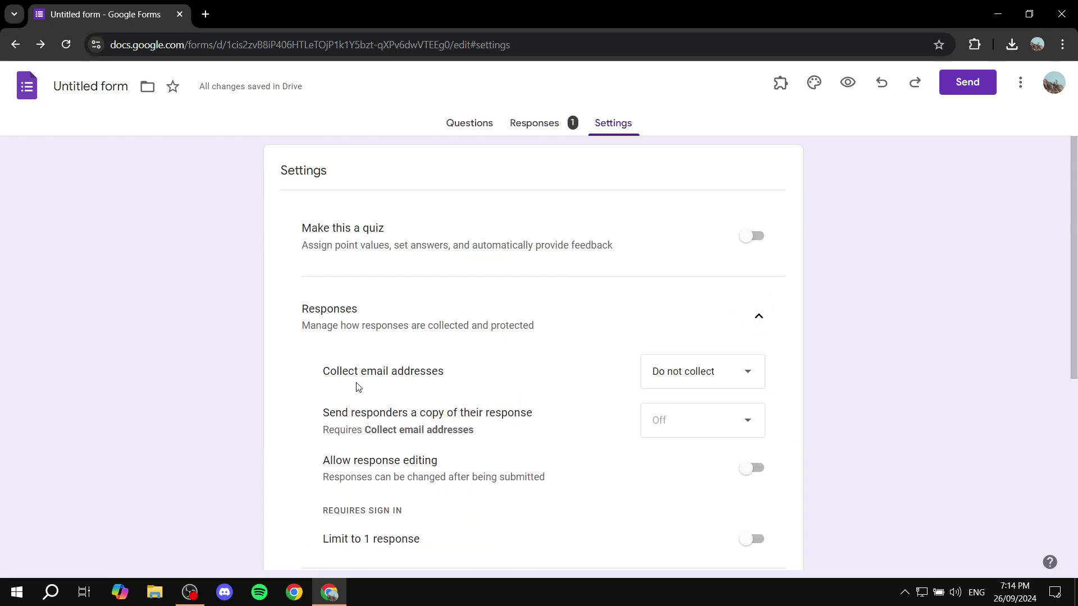
drag(316, 371, 470, 377)
click(506, 375)
click(698, 388)
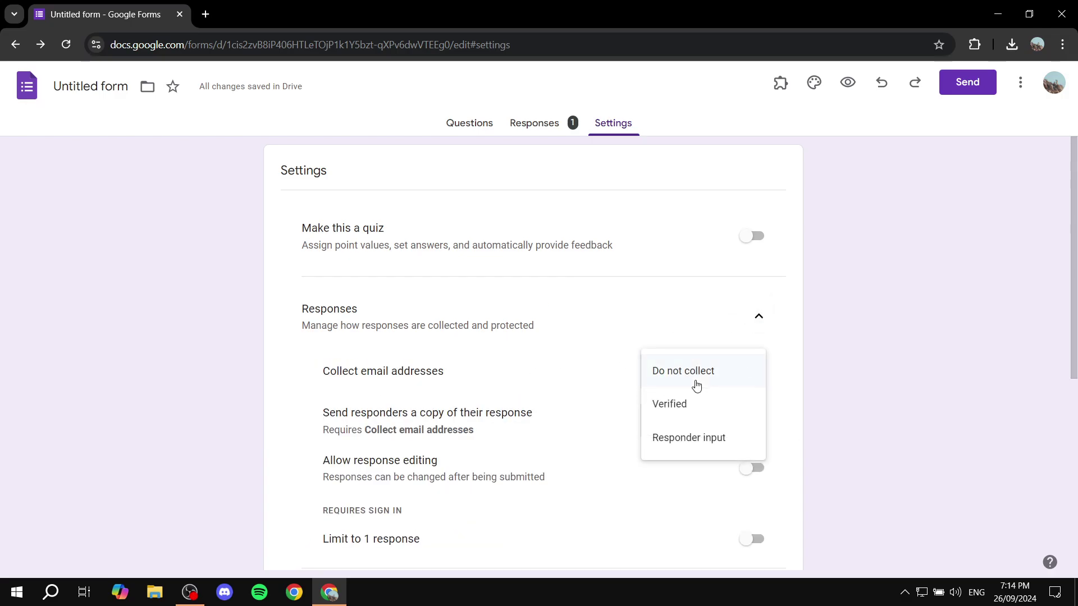
click(683, 405)
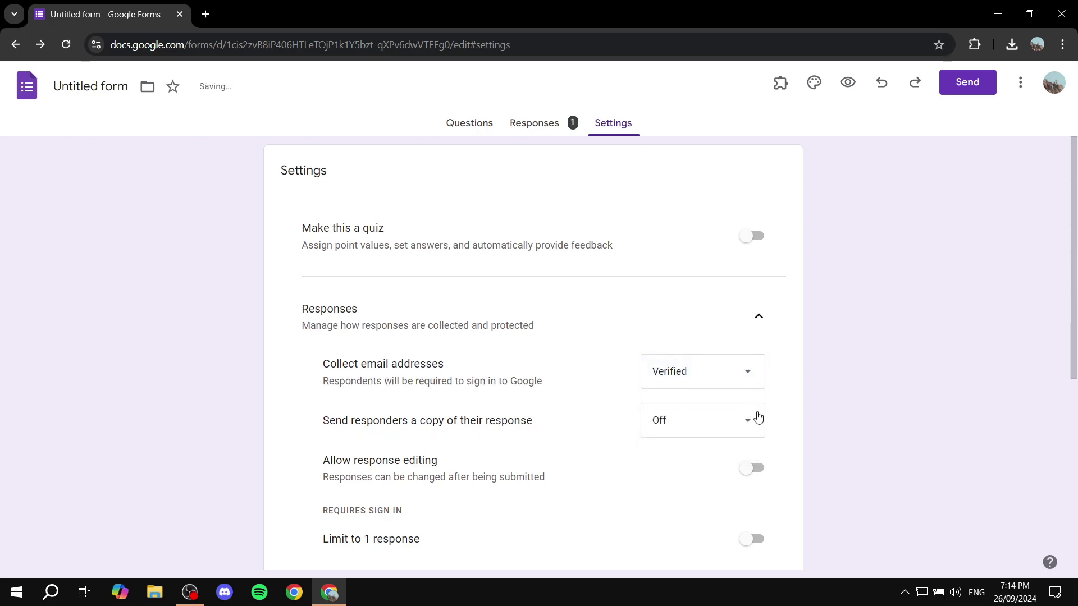
scroll(455, 510, down, 1)
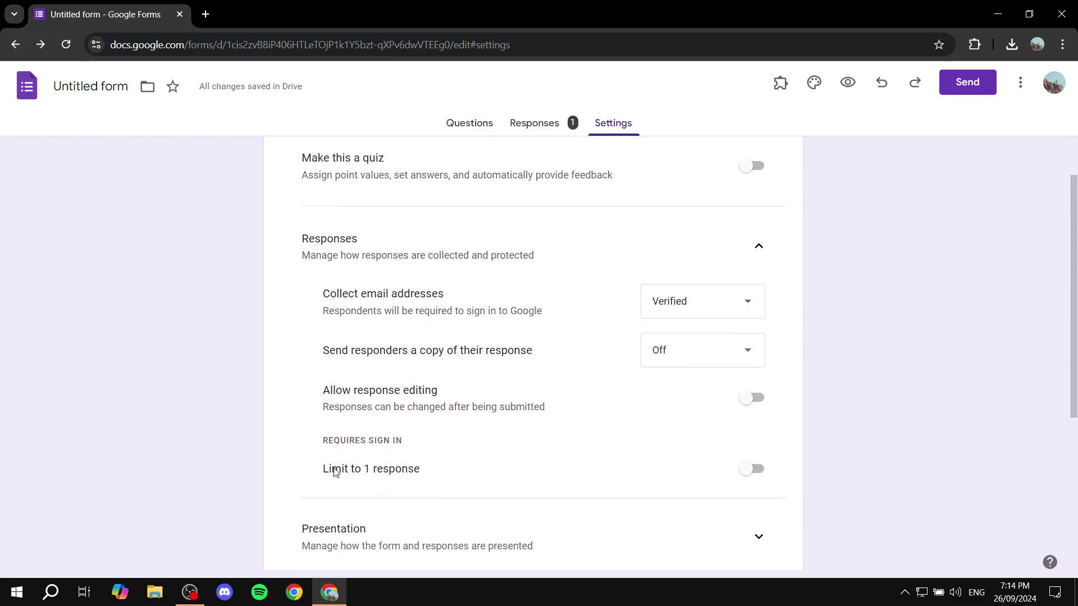
drag(320, 471, 443, 472)
click(477, 472)
Step: Turn on Limit to 1 response in the Responses settings
click(758, 475)
scroll(646, 231, up, 2)
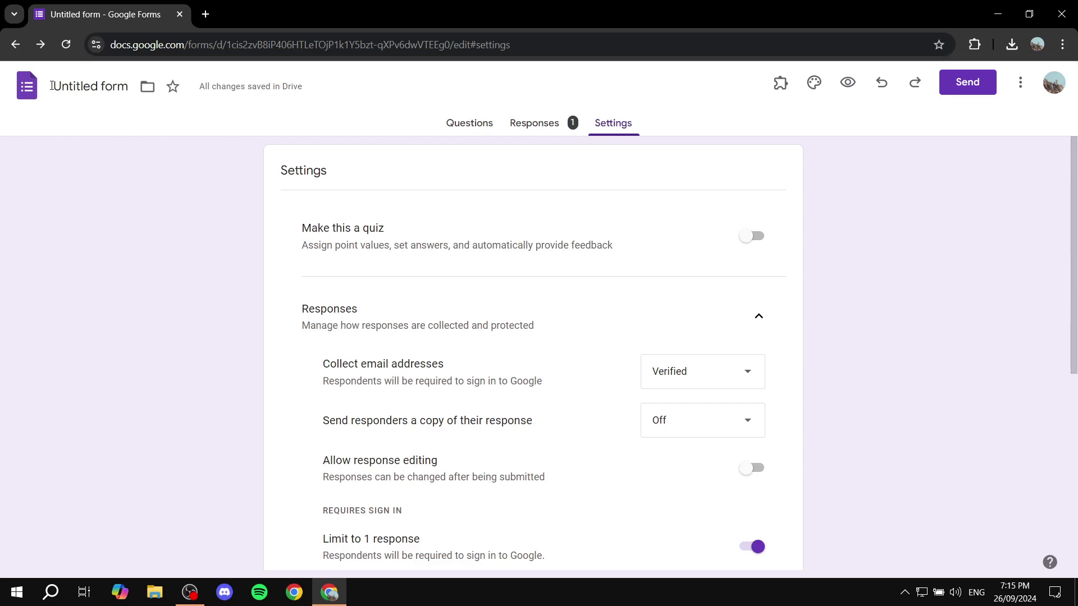
Step: From Forms home, open Example Form Duplicate's Settings tab
click(27, 85)
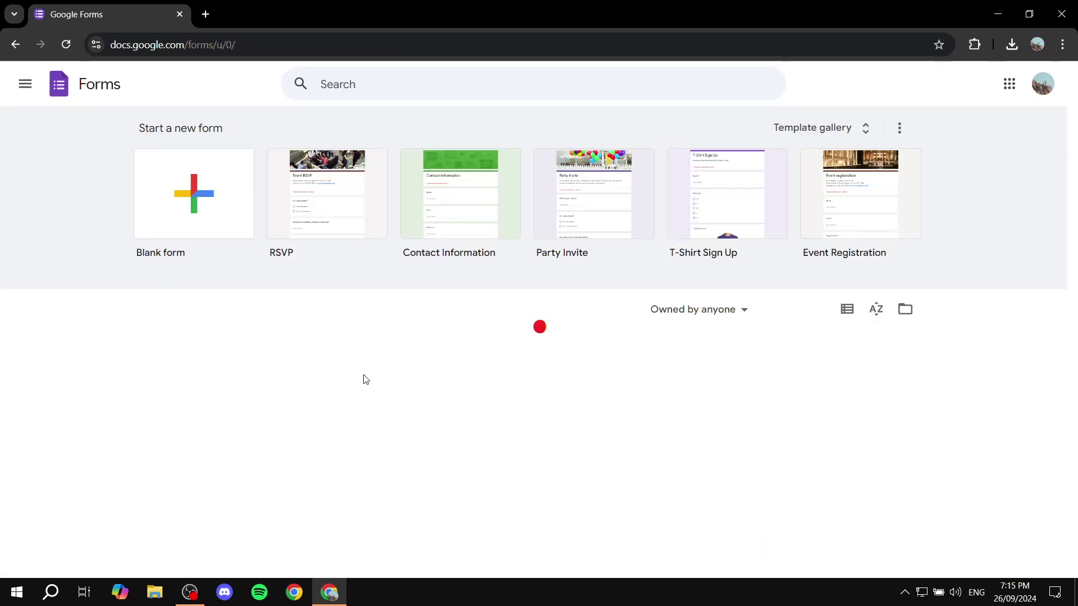
click(362, 438)
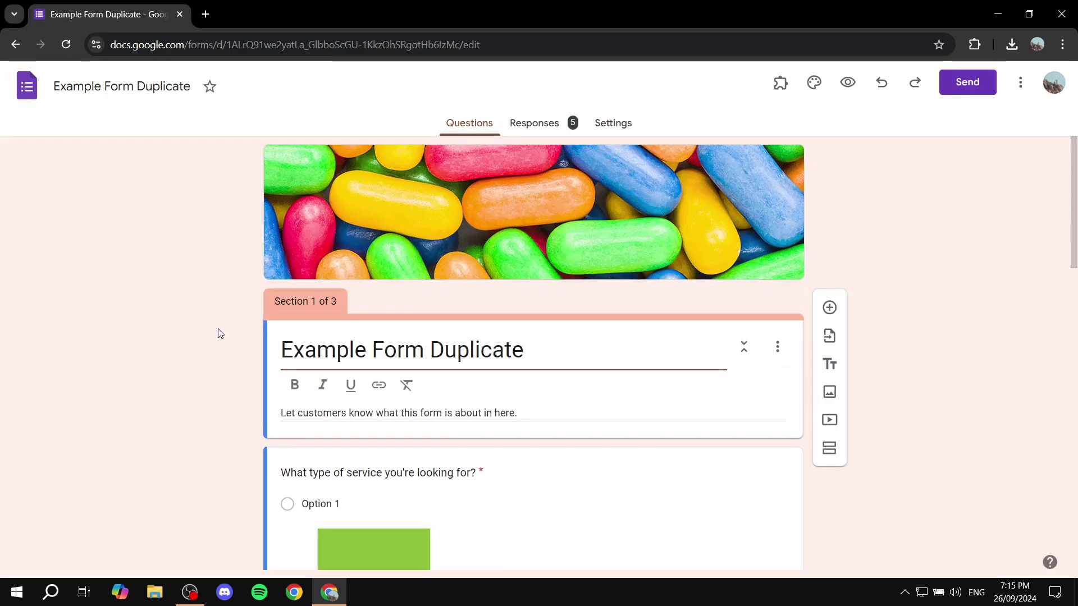
click(616, 120)
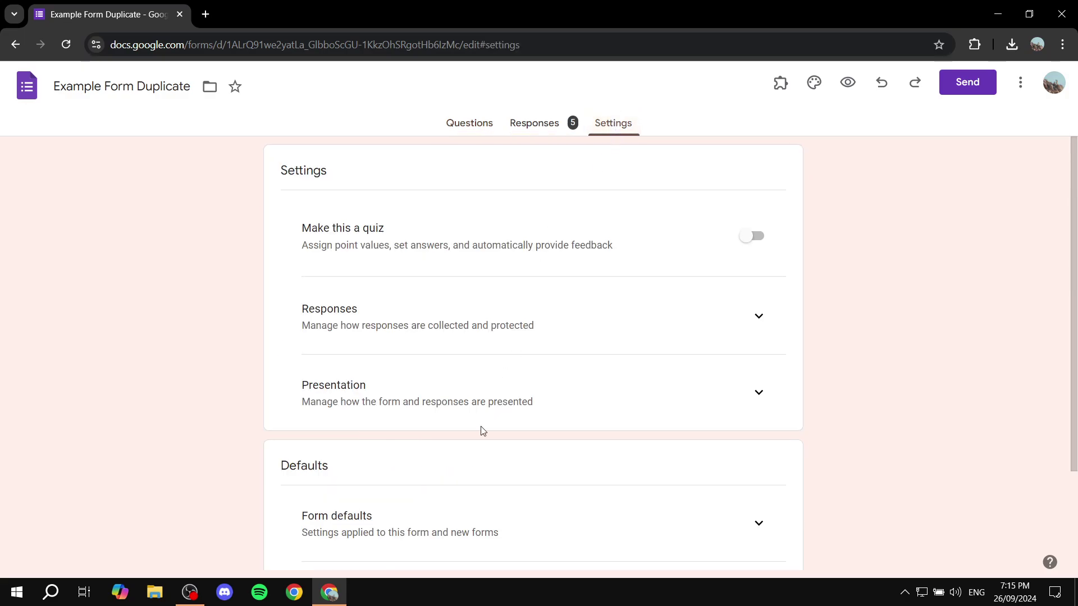
Step: Scroll to the Defaults section and highlight its heading
scroll(461, 432, down, 2)
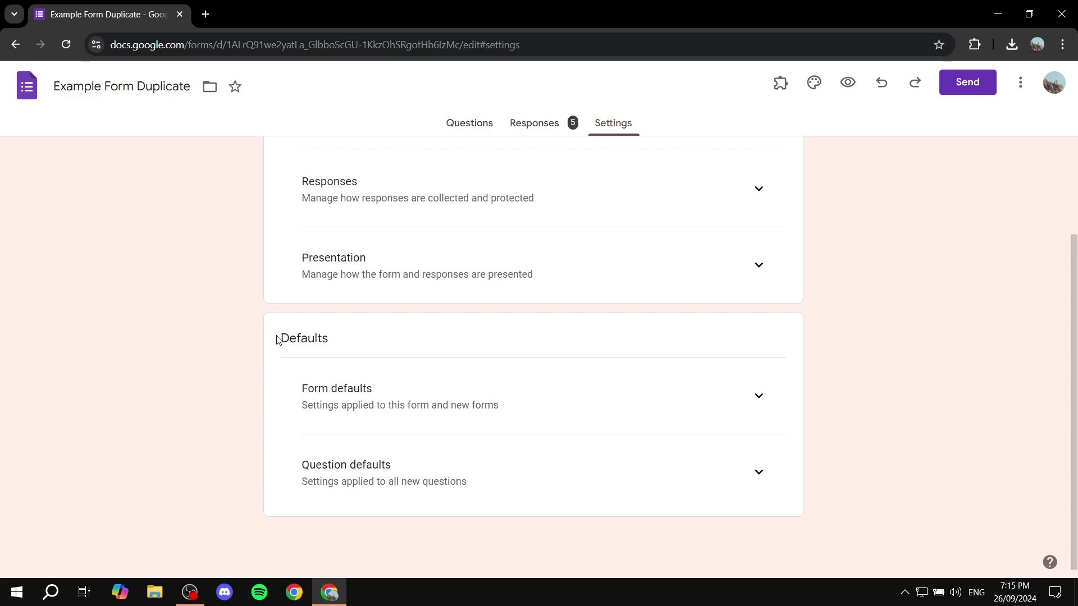
drag(277, 337, 337, 344)
click(354, 340)
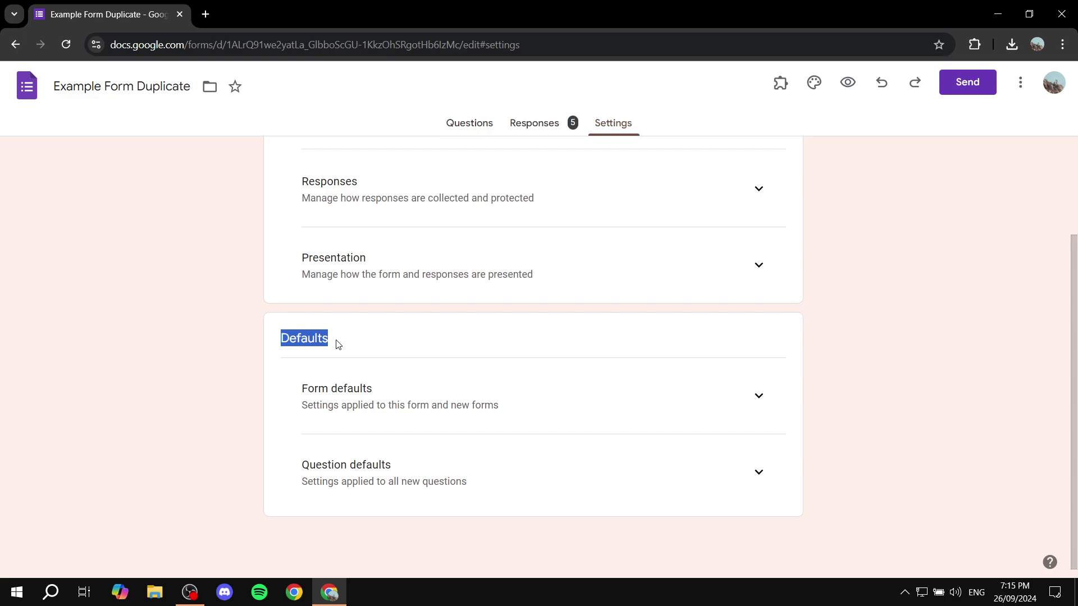
click(338, 344)
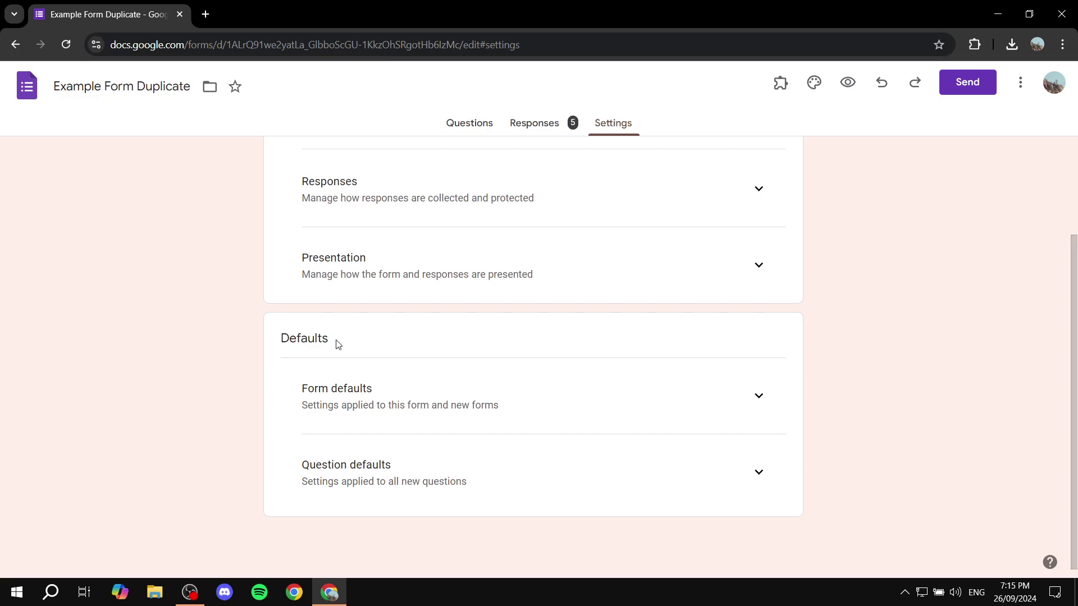
drag(333, 344, 262, 341)
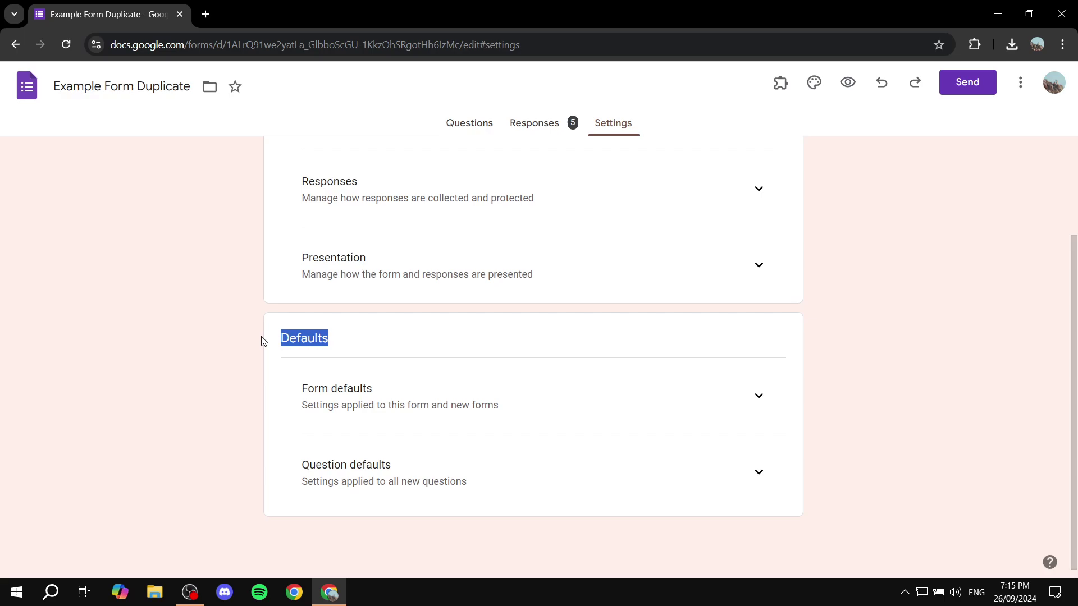
click(331, 373)
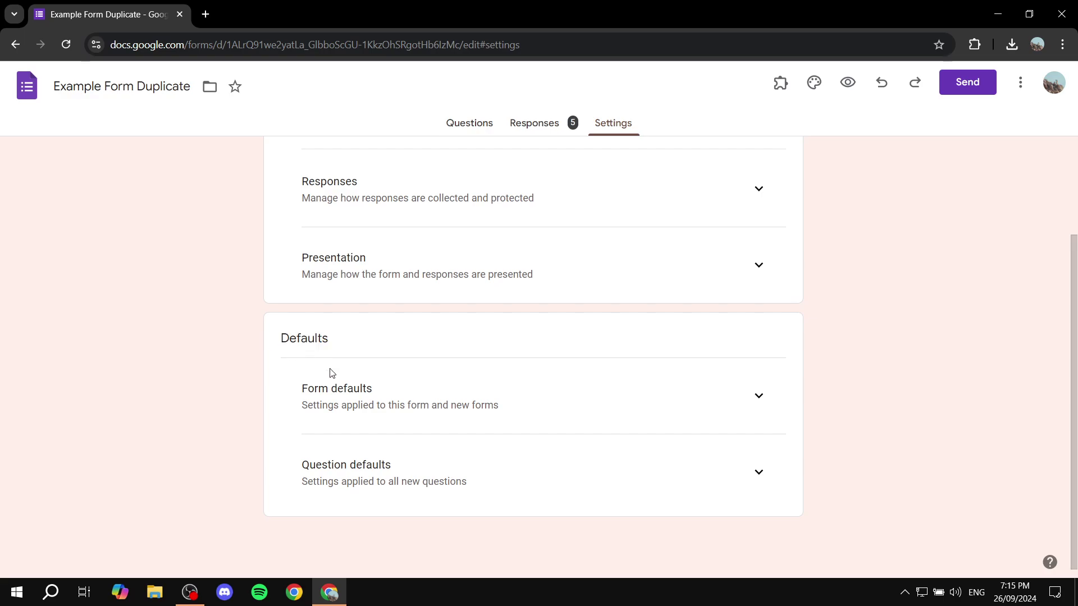
Step: Under Form defaults, set Collect email addresses to Verified
click(767, 401)
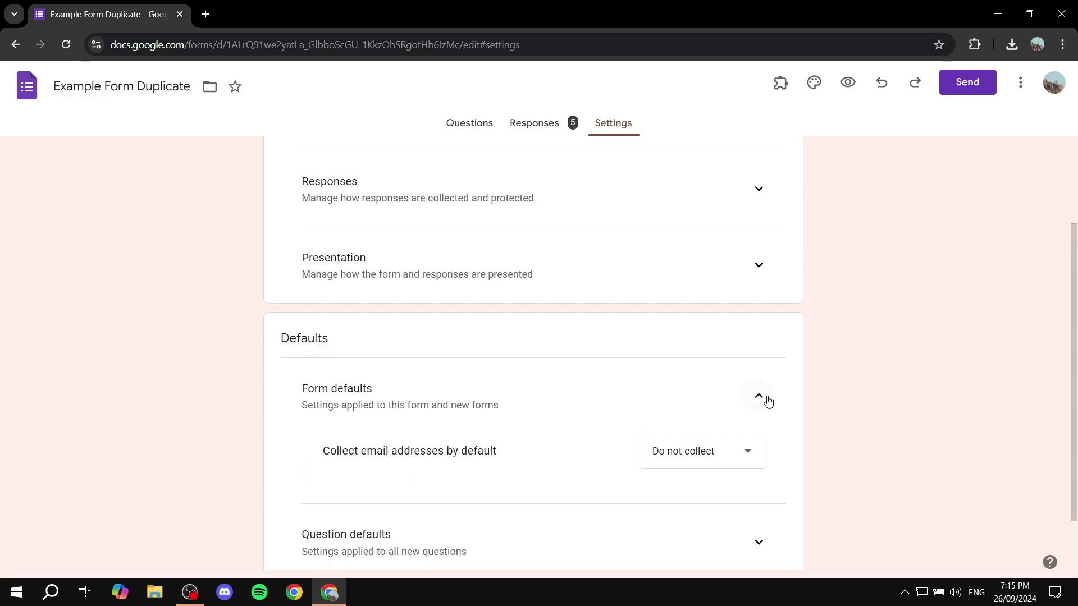
scroll(418, 409, down, 2)
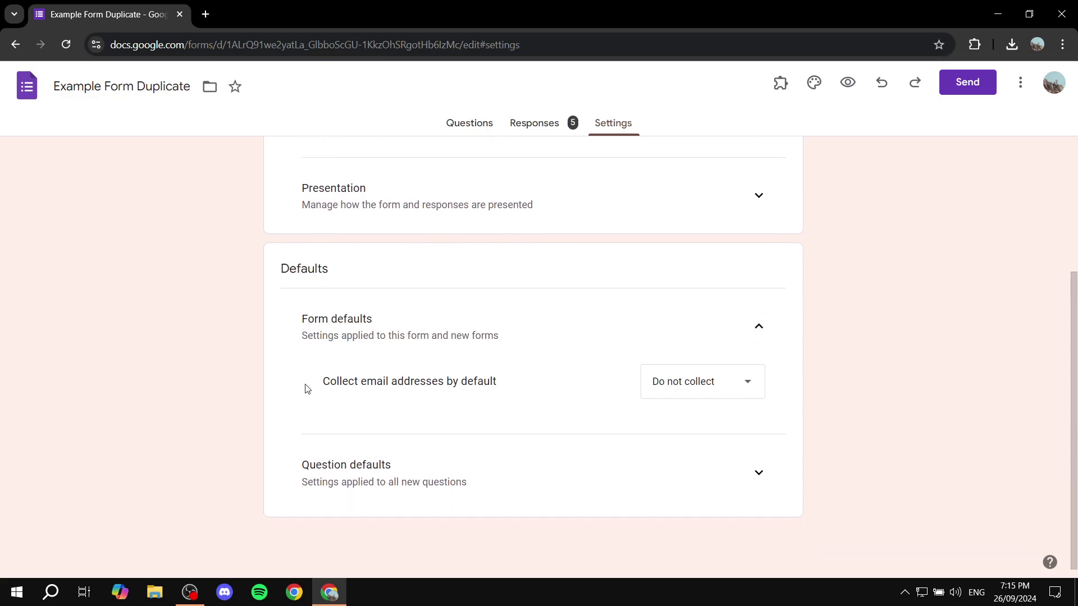
drag(307, 388, 506, 390)
click(516, 386)
click(696, 386)
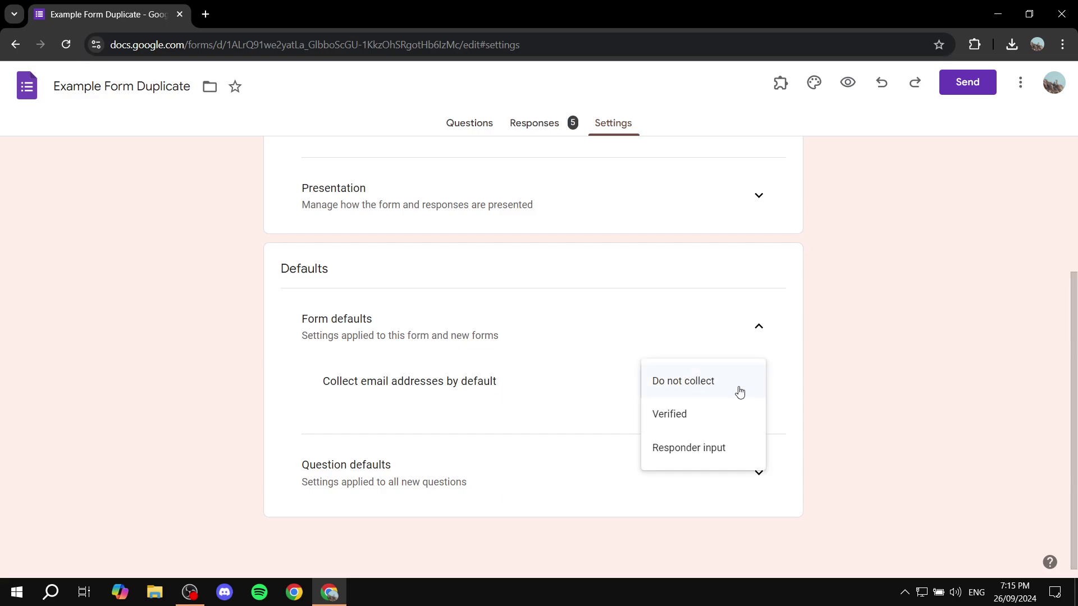
click(698, 413)
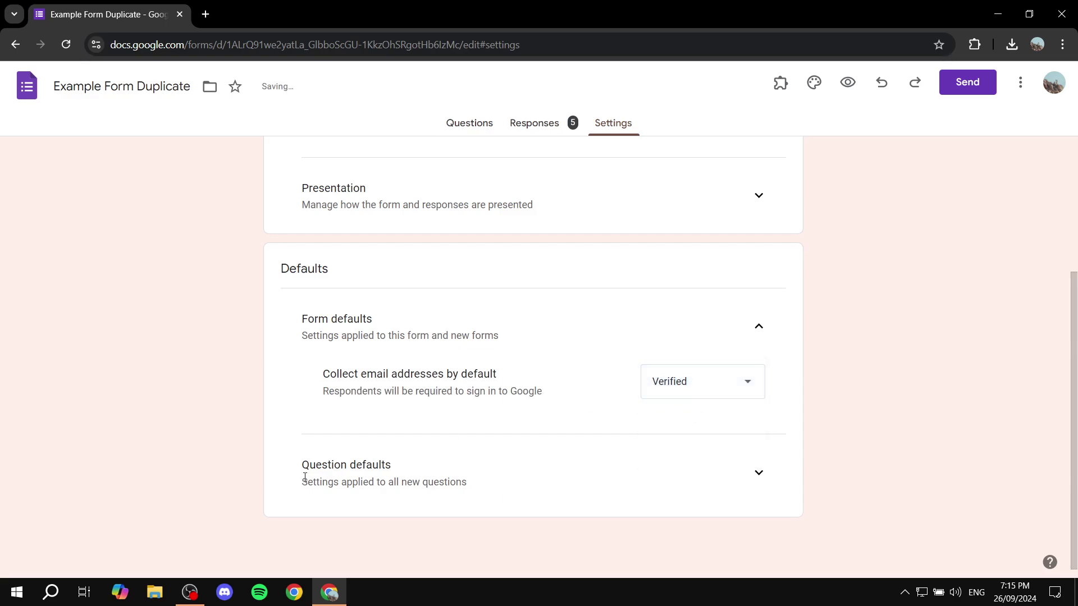
Step: Under Question defaults, switch on Make questions required by default
click(759, 474)
scroll(599, 438, down, 1)
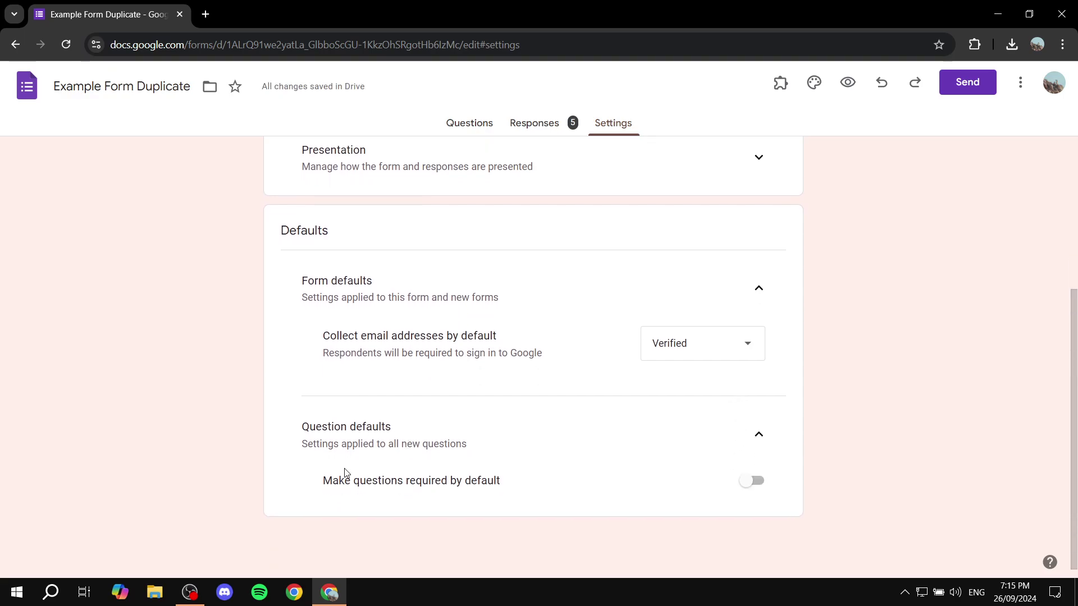
drag(313, 491, 517, 482)
click(517, 482)
click(753, 480)
Step: Highlight the sign-in note and required label, then collapse both defaults sections
drag(406, 347, 525, 349)
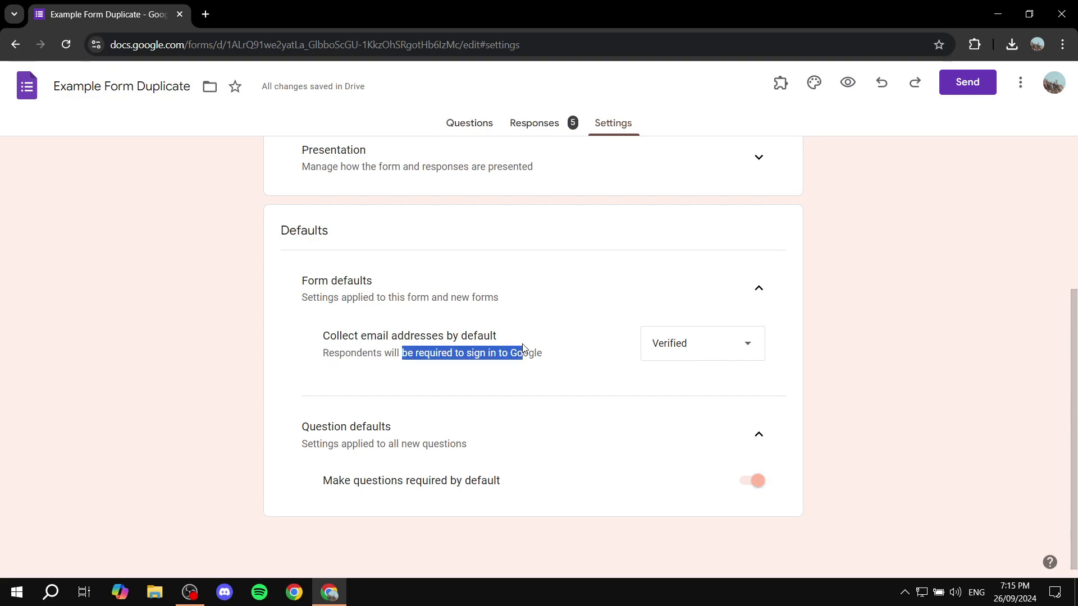
click(523, 348)
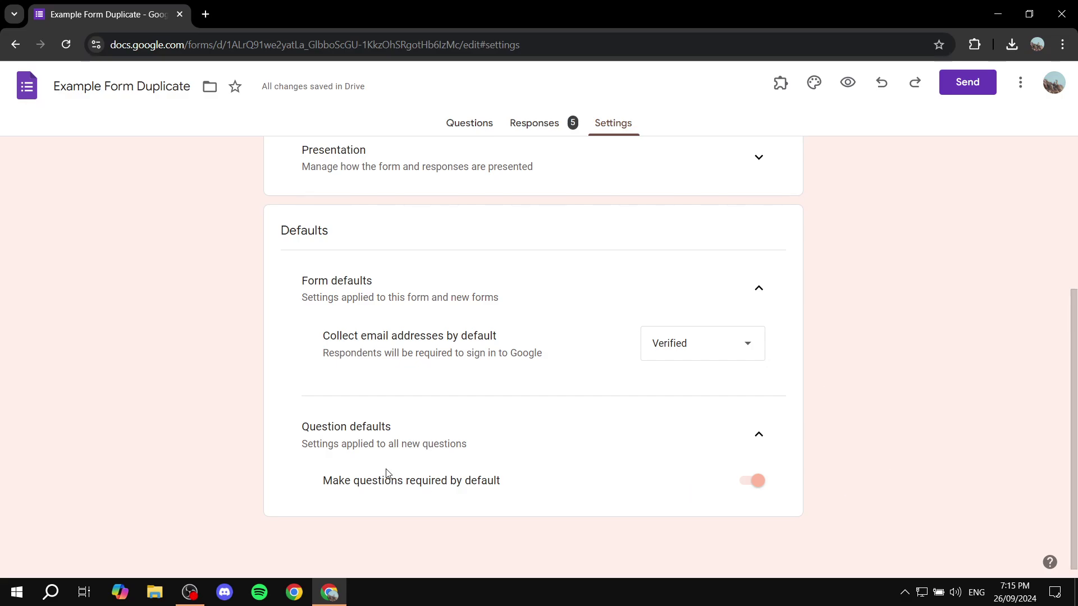
drag(387, 473, 512, 475)
click(515, 473)
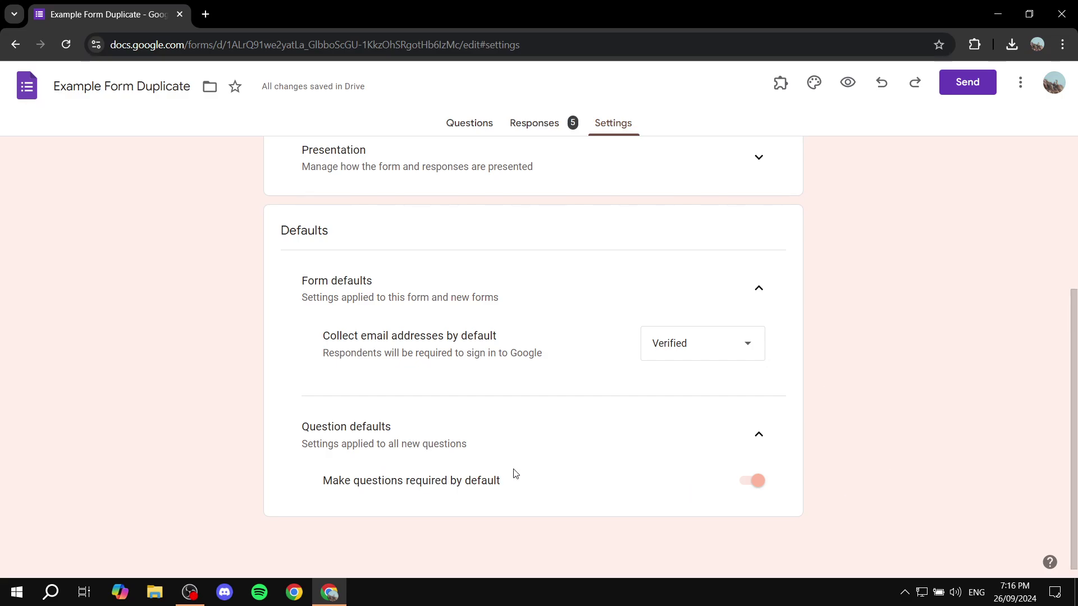
click(757, 434)
click(757, 321)
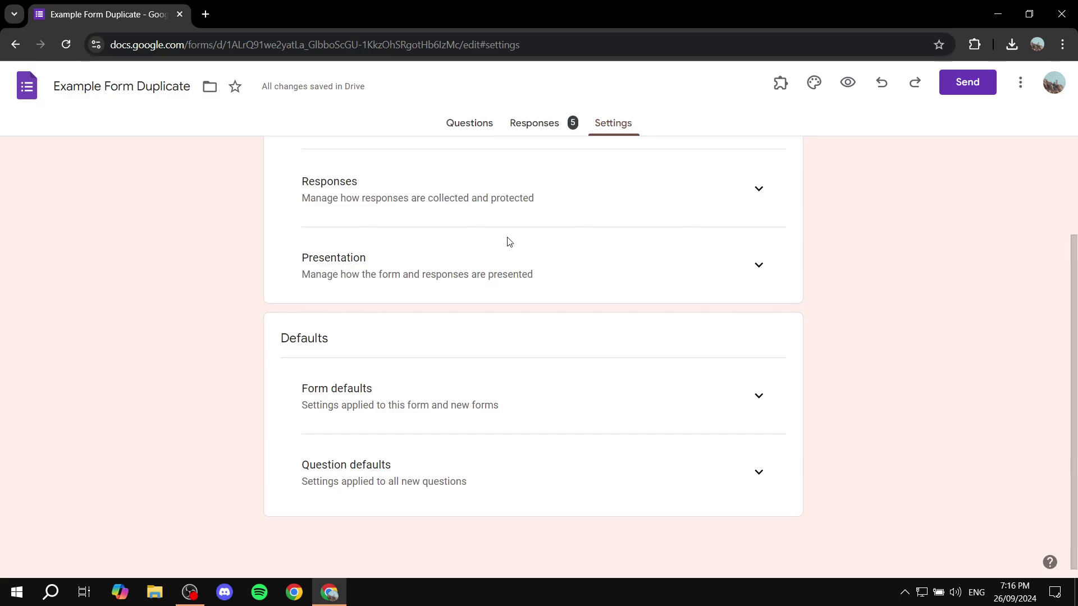
Step: Start a new blank form from Forms home titled 'Test Form 2'
click(27, 84)
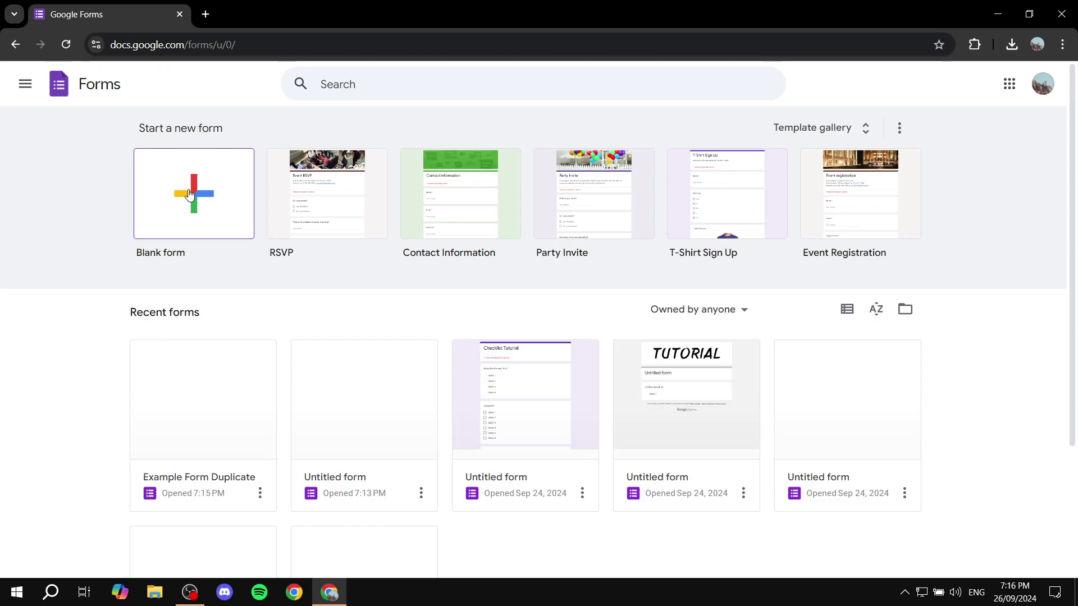
click(357, 342)
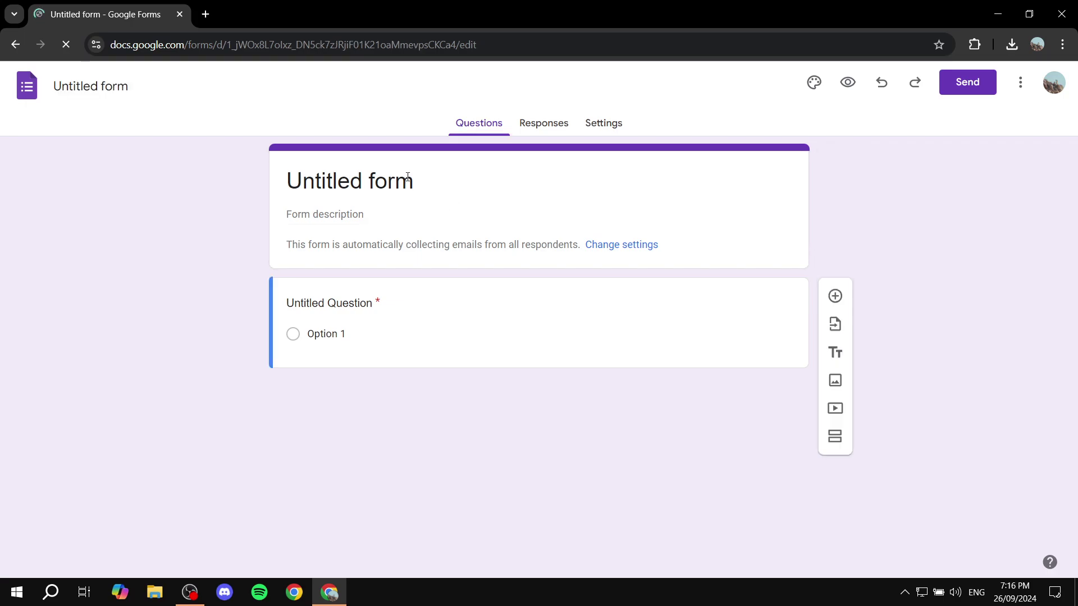
text(T)
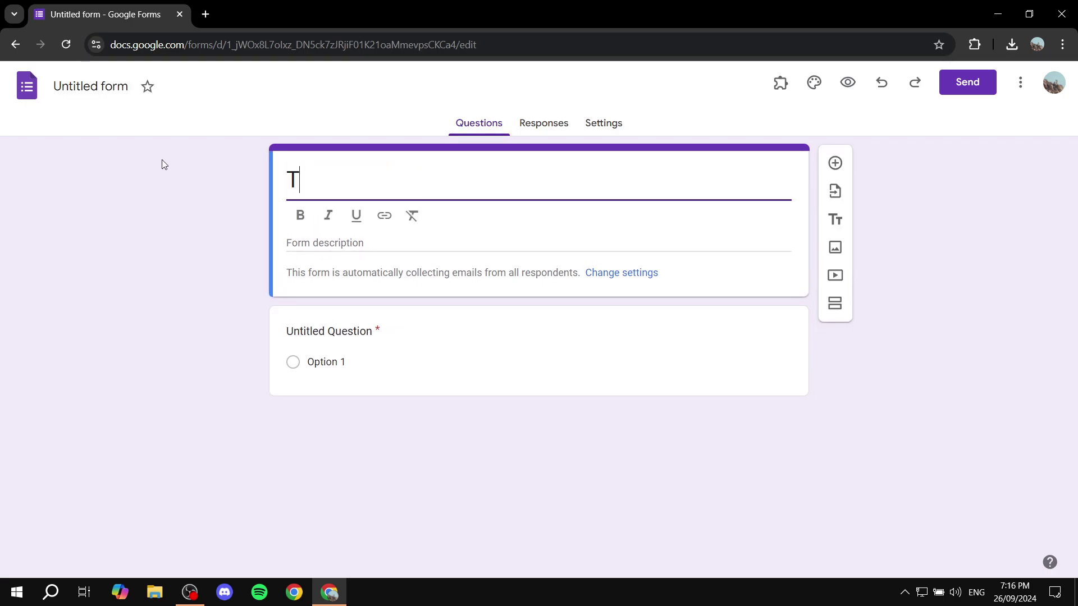
text(est Form 2)
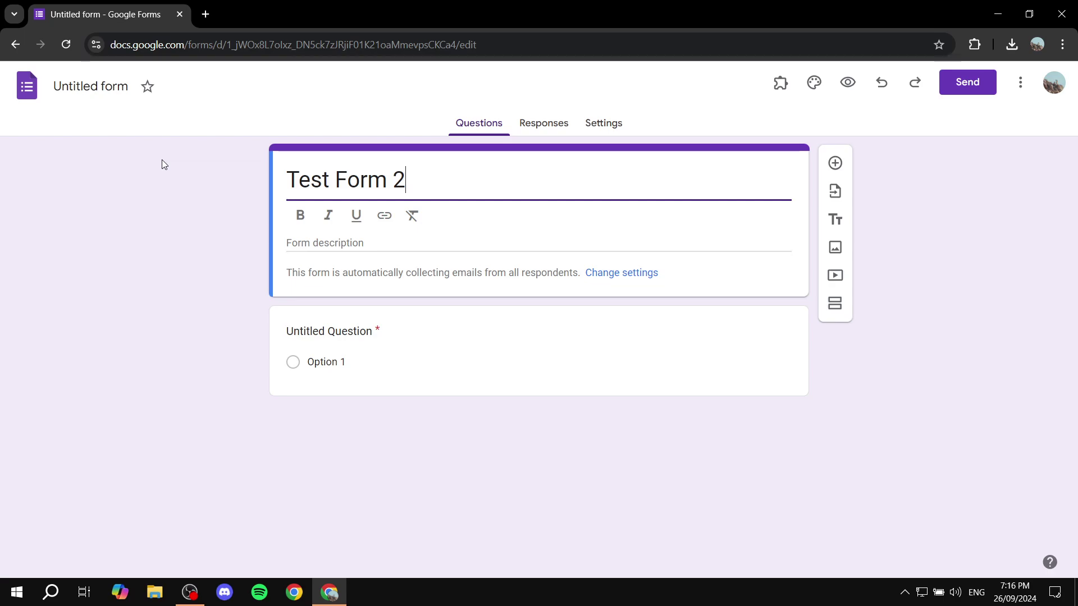
Step: Name the first question 'Question 1' and add a second question, each with Option 1 and Option 2
click(382, 331)
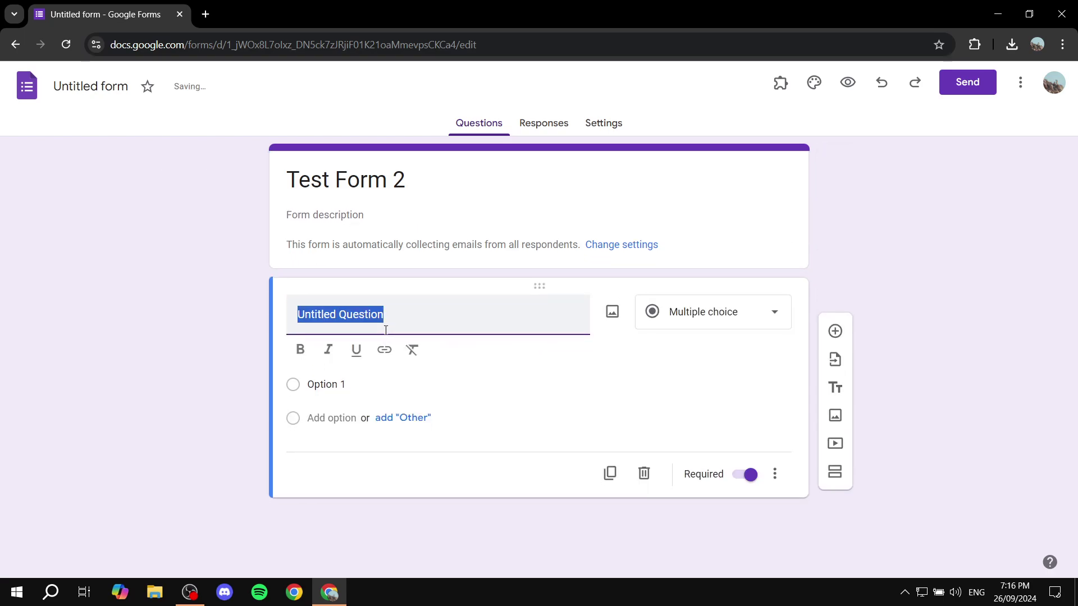
text(Question 1)
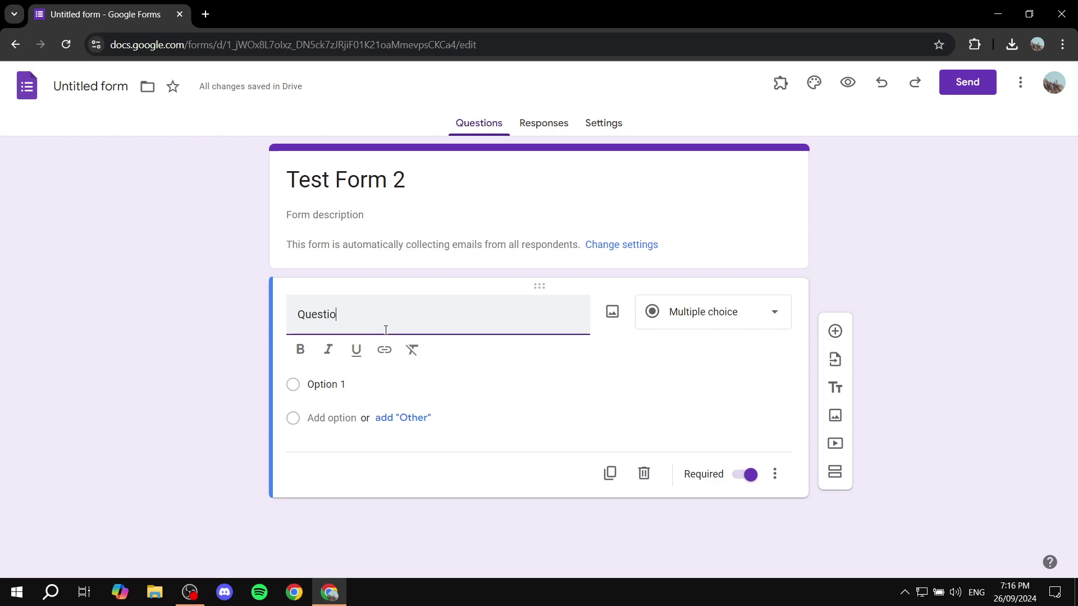
click(340, 416)
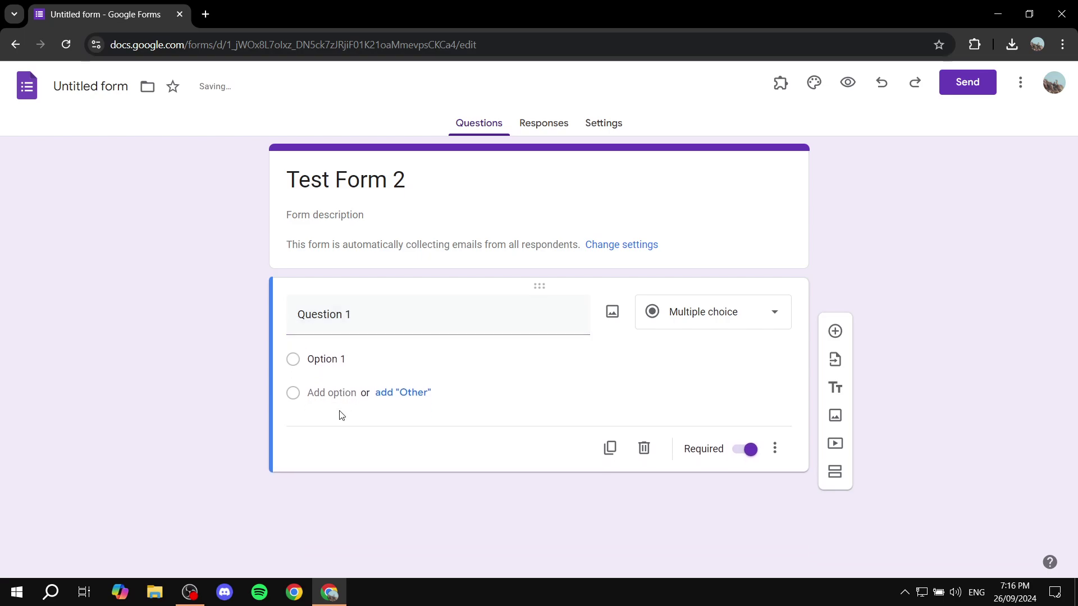
click(835, 331)
text(Ques)
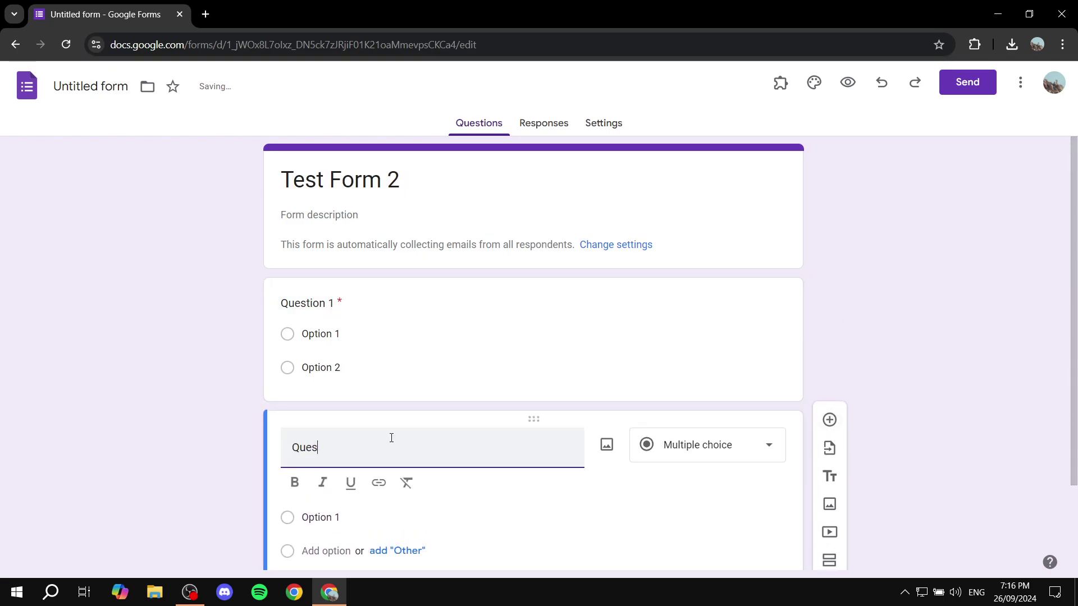
text(tion 2)
click(338, 552)
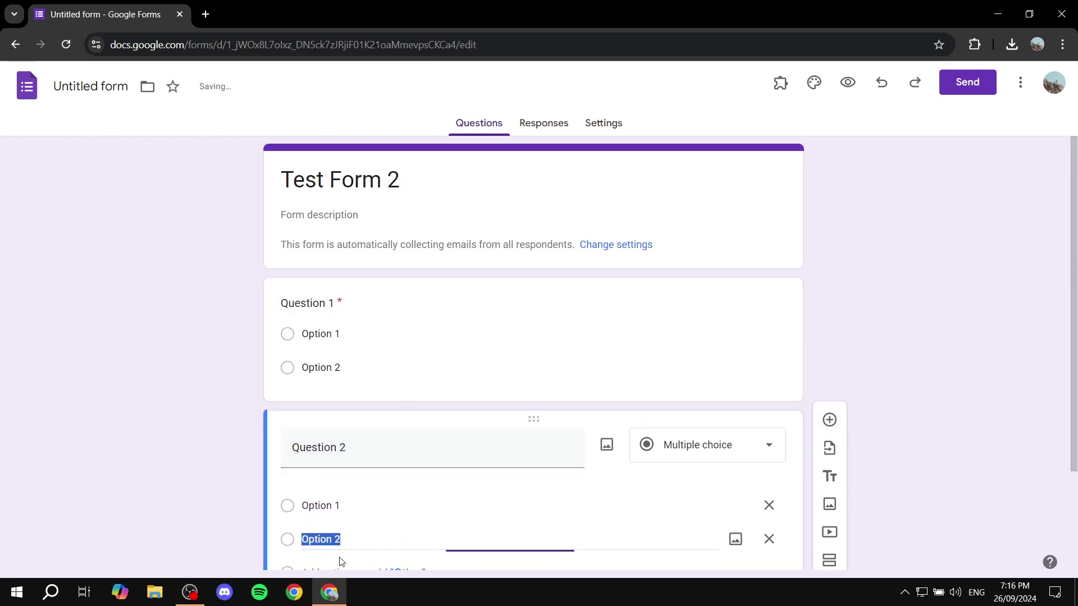
click(217, 493)
scroll(730, 224, down, 1)
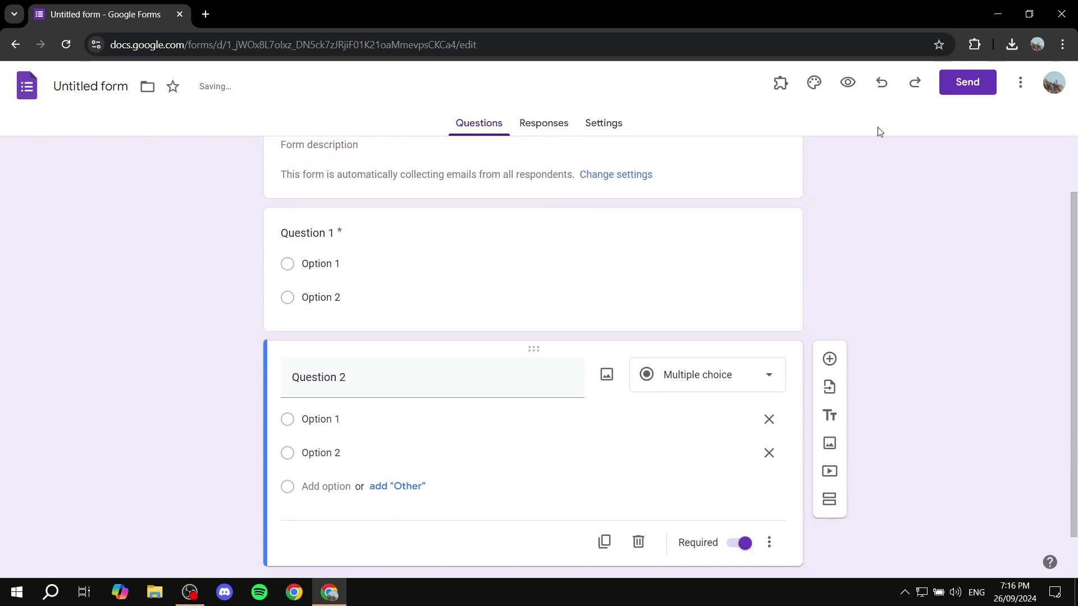
Step: Copy Test Form 2's respondent link from the Send dialog
click(977, 87)
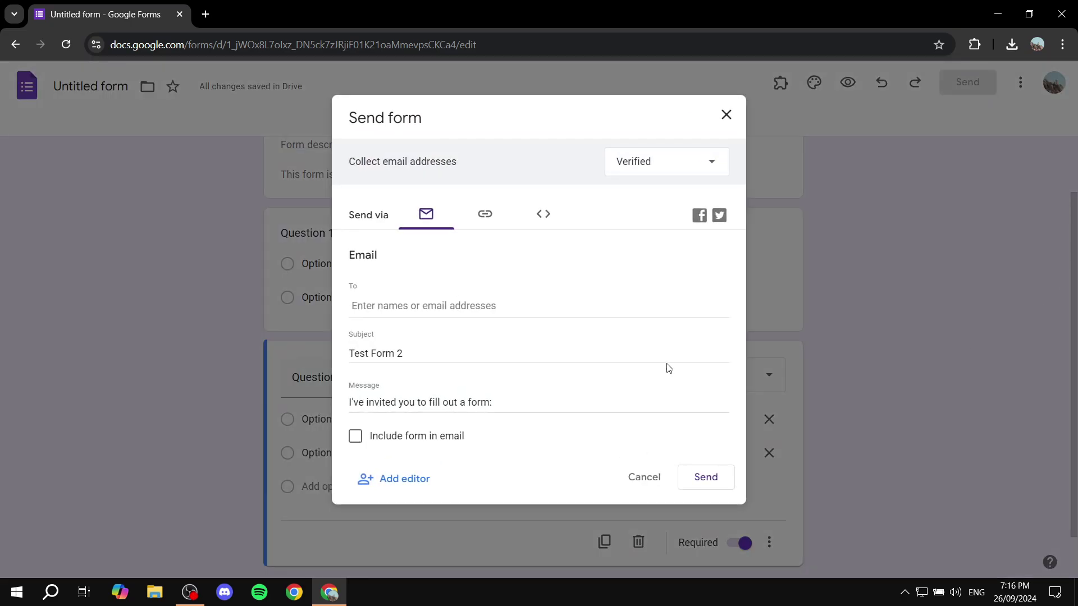
click(485, 214)
click(708, 325)
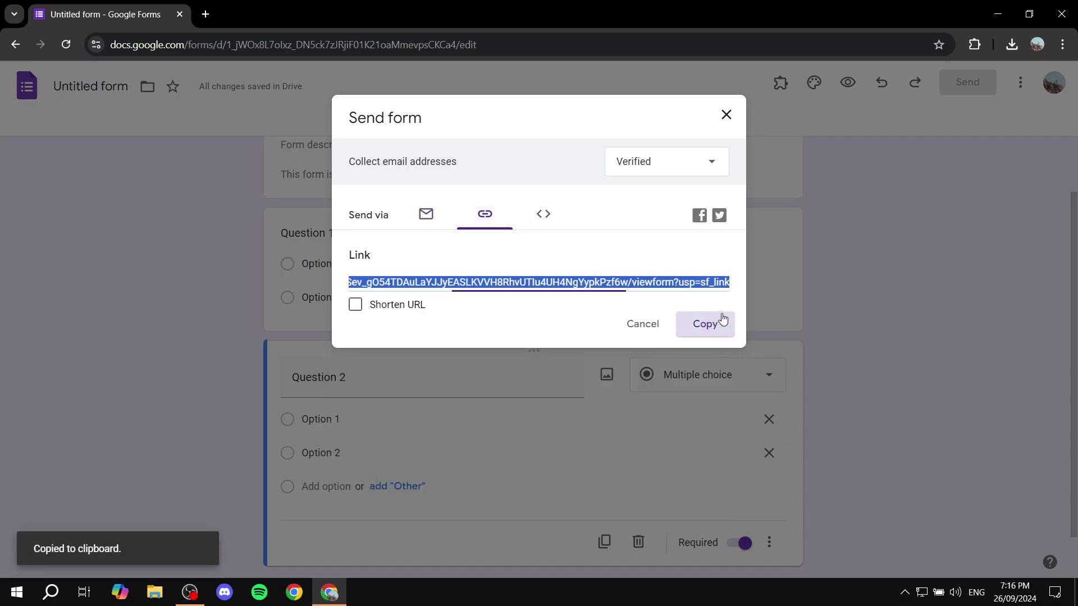
click(726, 115)
Step: Load the copied link in the incognito browser window
key(alt+Tab)
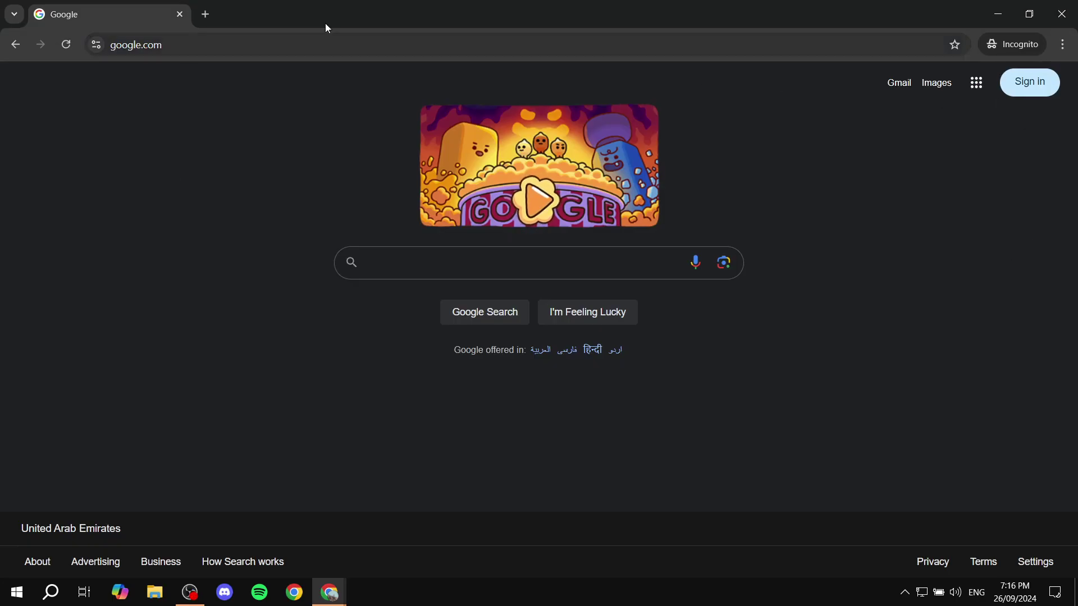
click(279, 42)
key(ctrl+v)
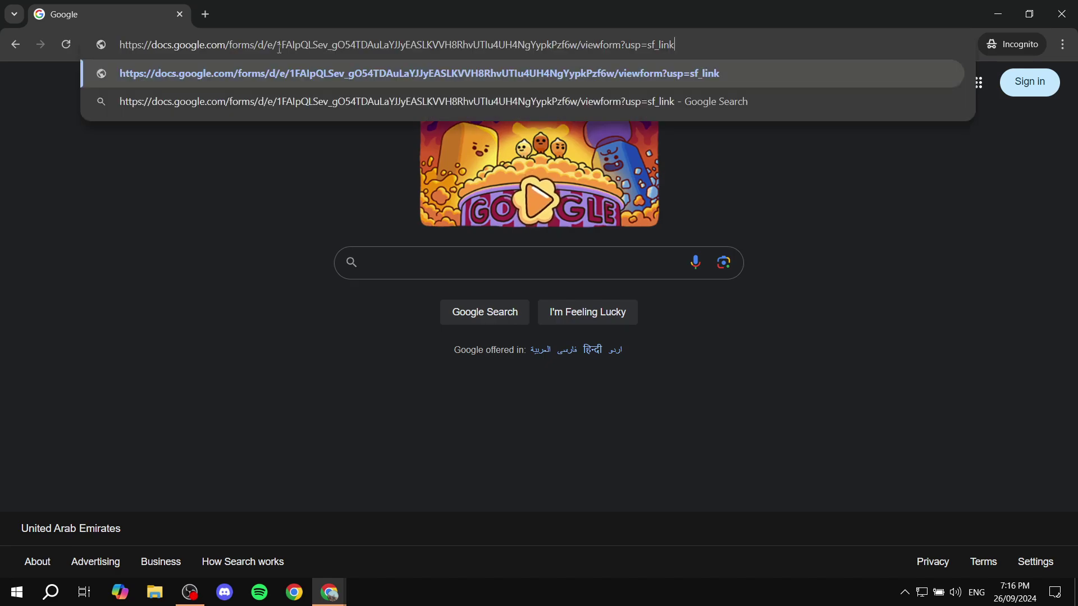
key(Return)
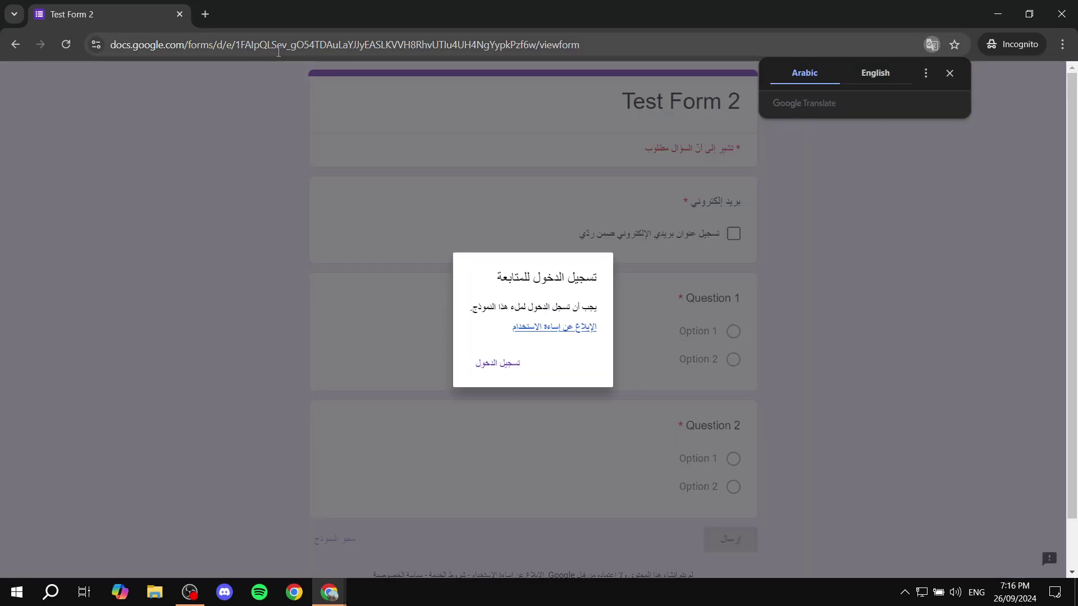